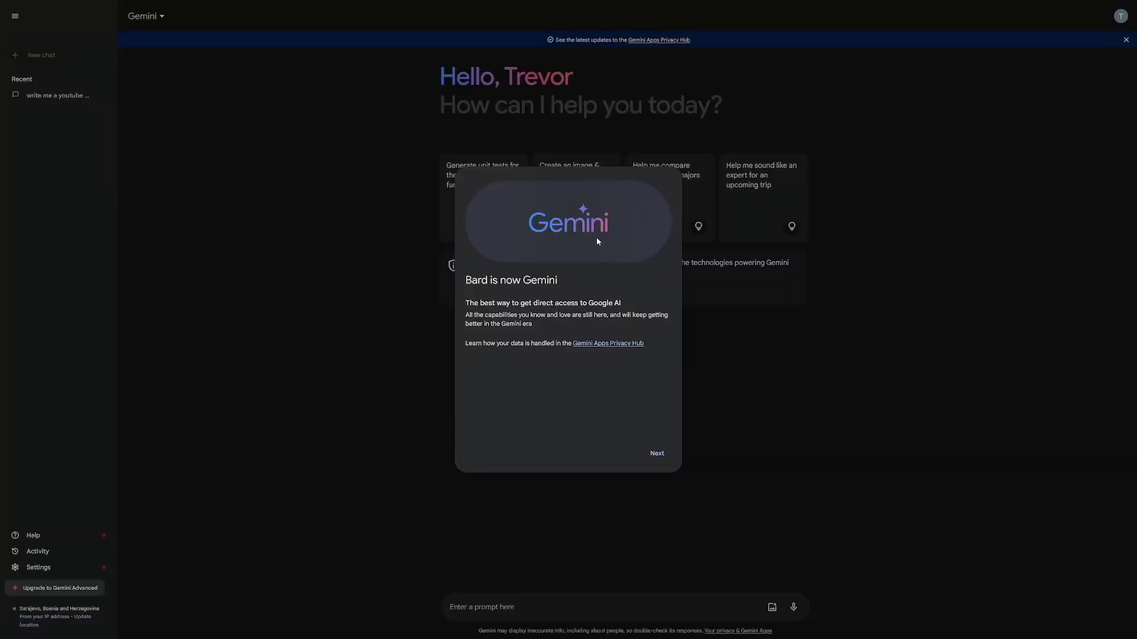
- Dismiss the 'Bard is now Gemini' welcome and the Introducing Gemini Extensions dialog
{"action": "left_click", "coordinate": [658, 455]}
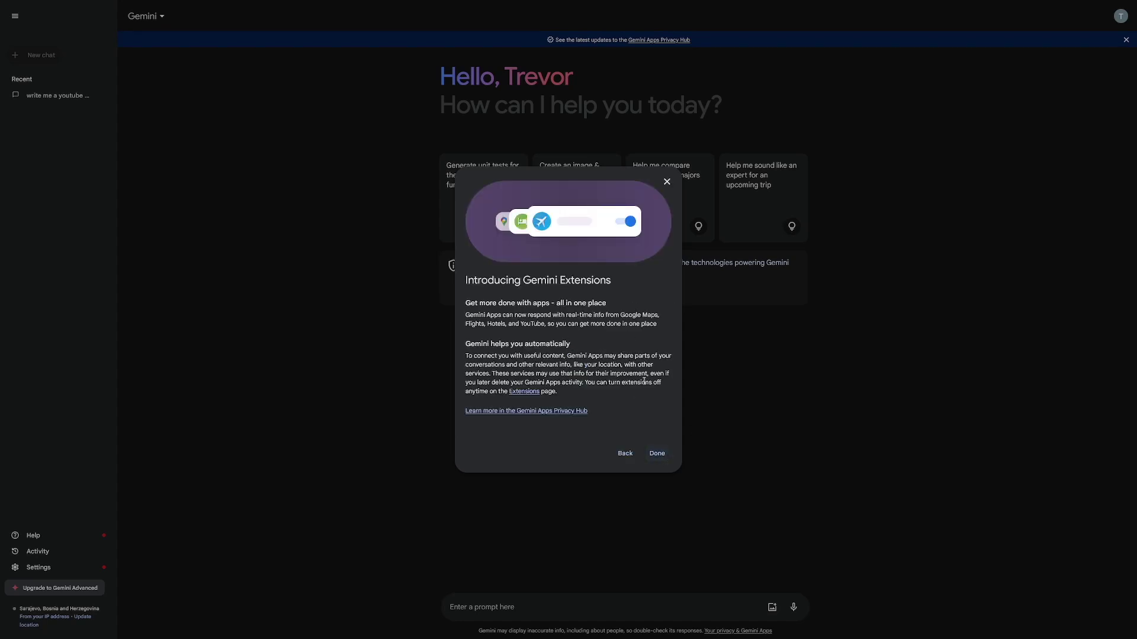
{"action": "left_click", "coordinate": [656, 453]}
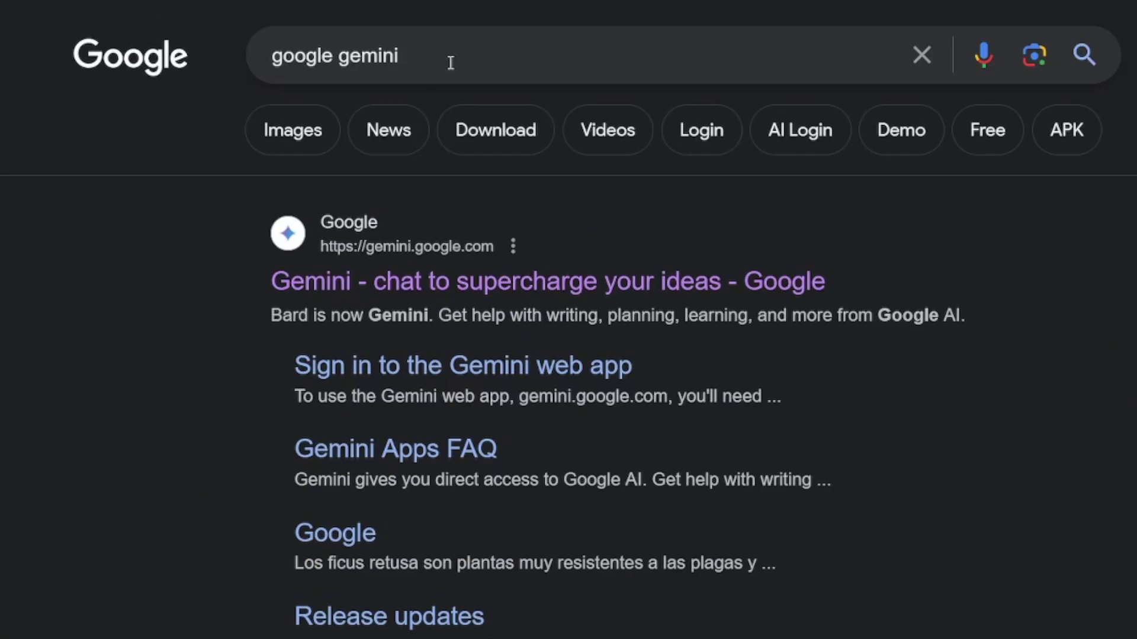
- Open the 'Gemini - chat to supercharge your ideas' result from the 'google gemini' search
{"action": "left_click_drag", "start_coordinate": [452, 57], "coordinate": [270, 56]}
{"action": "left_click", "coordinate": [442, 53]}
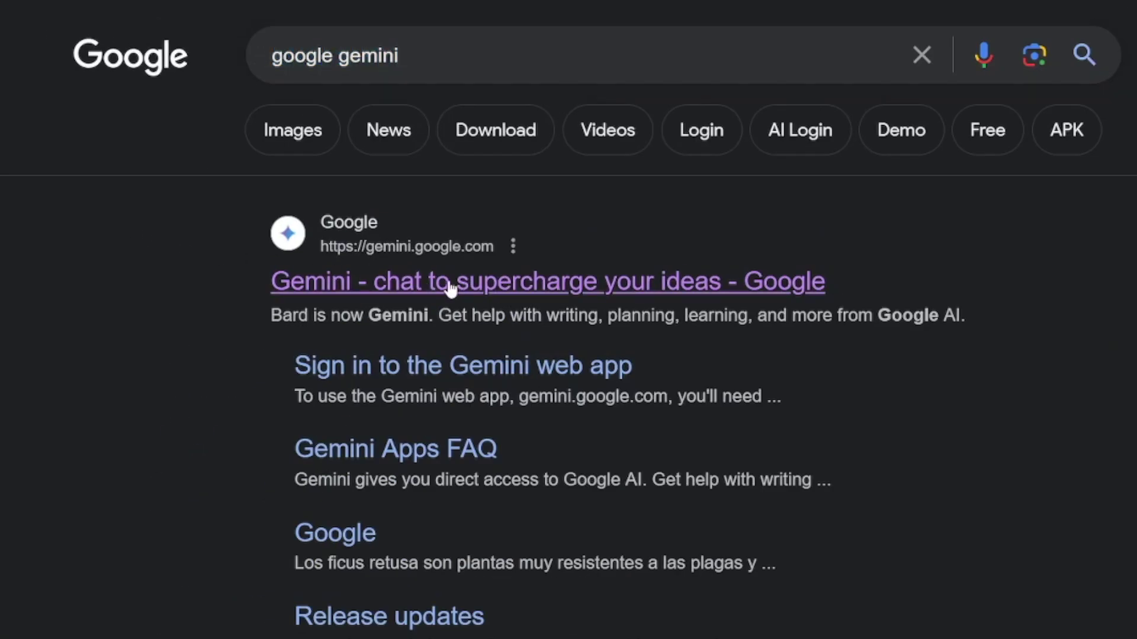
{"action": "left_click", "coordinate": [401, 228]}
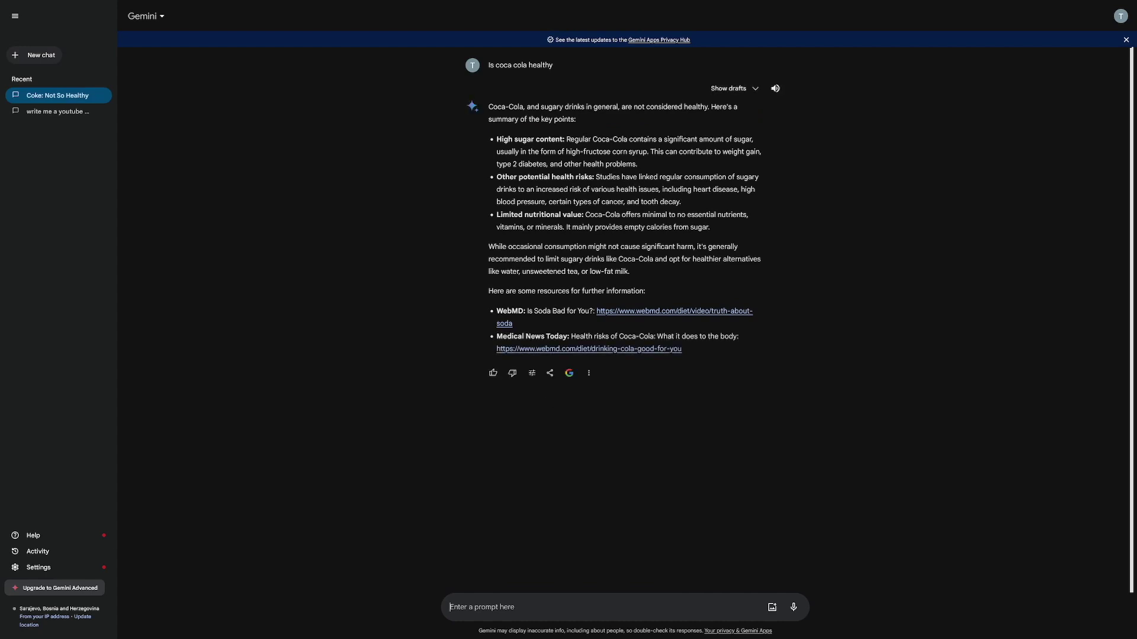
- Double-check the Coca-Cola answer against Google, then highlight its health-risk bullets and resource links
{"action": "left_click", "coordinate": [569, 373]}
{"action": "left_click_drag", "start_coordinate": [495, 140], "coordinate": [647, 280]}
{"action": "left_click", "coordinate": [660, 287]}
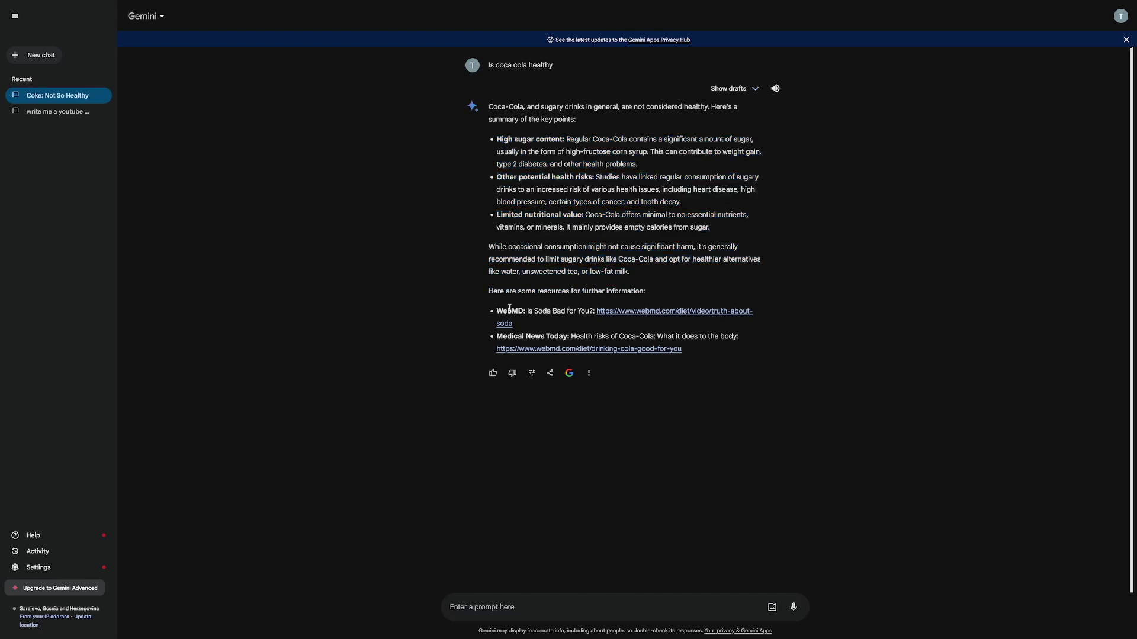
{"action": "left_click_drag", "start_coordinate": [508, 307], "coordinate": [693, 360]}
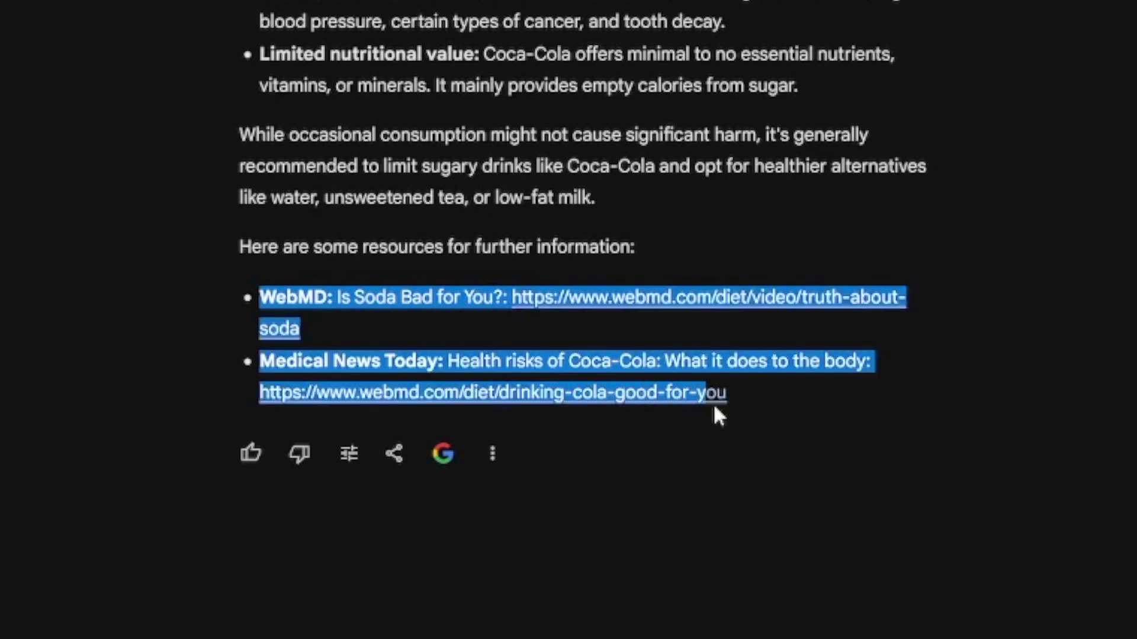
{"action": "left_click", "coordinate": [751, 411]}
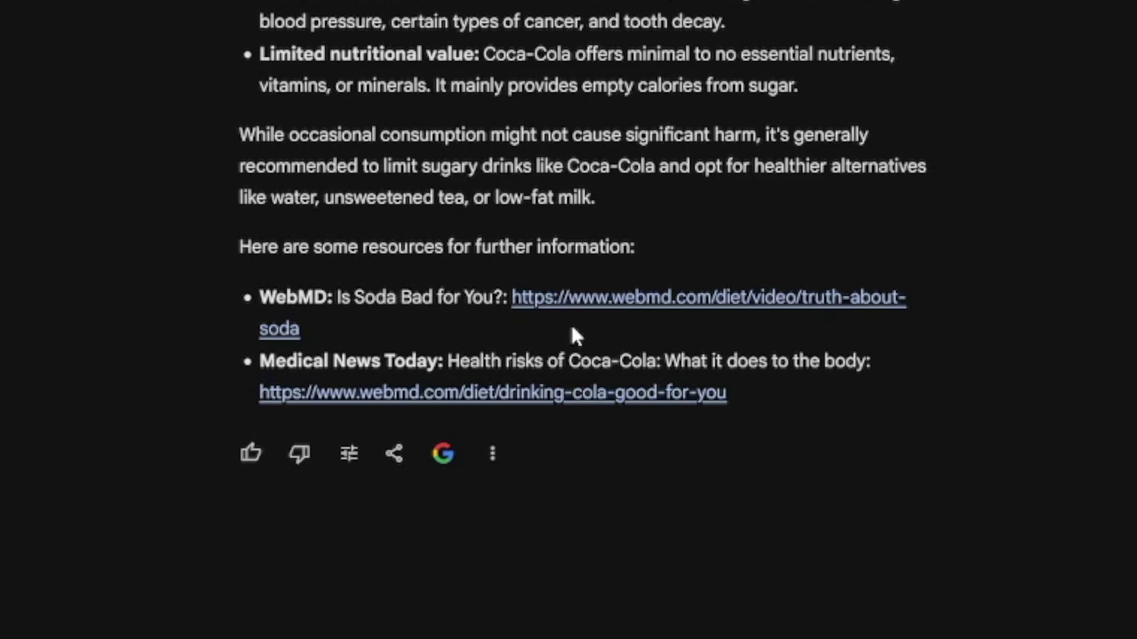
- Open WebMD's 'Is Soda Bad for You?' page and scroll through the video transcript
{"action": "left_click", "coordinate": [633, 301]}
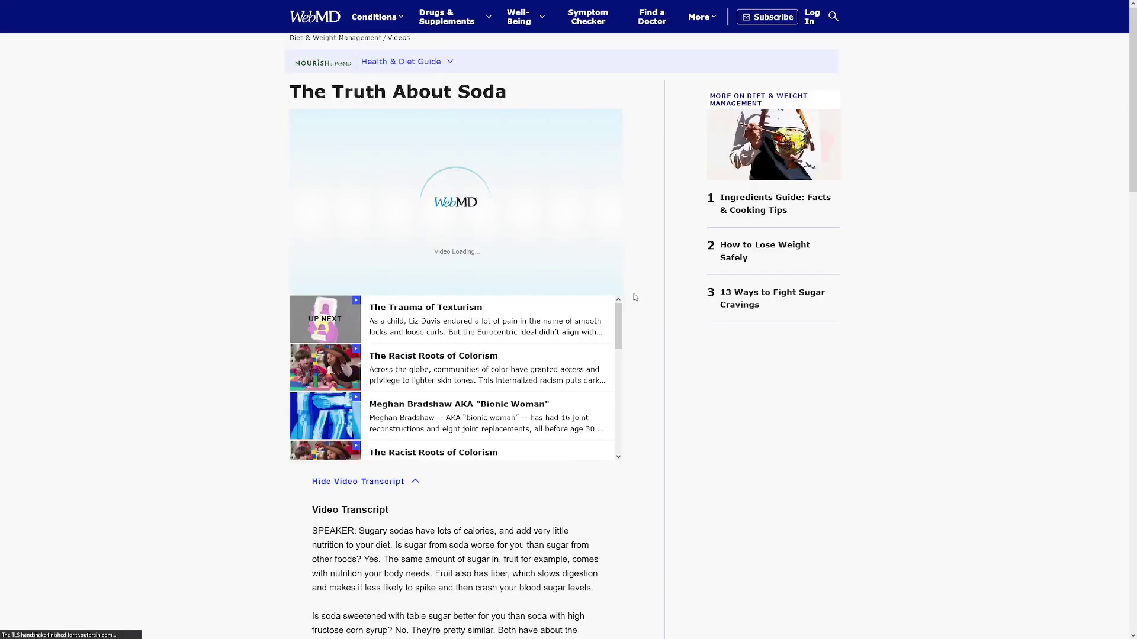
{"action": "scroll", "coordinate": [667, 241], "scroll_direction": "down", "scroll_amount": 8}
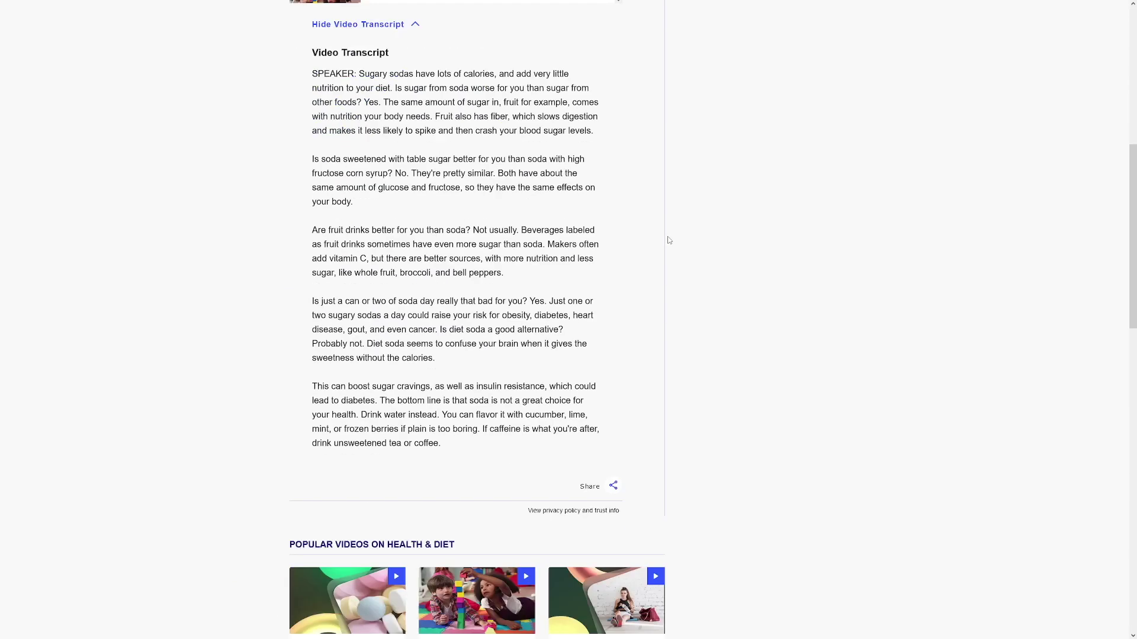
{"action": "scroll", "coordinate": [669, 241], "scroll_direction": "down", "scroll_amount": 5}
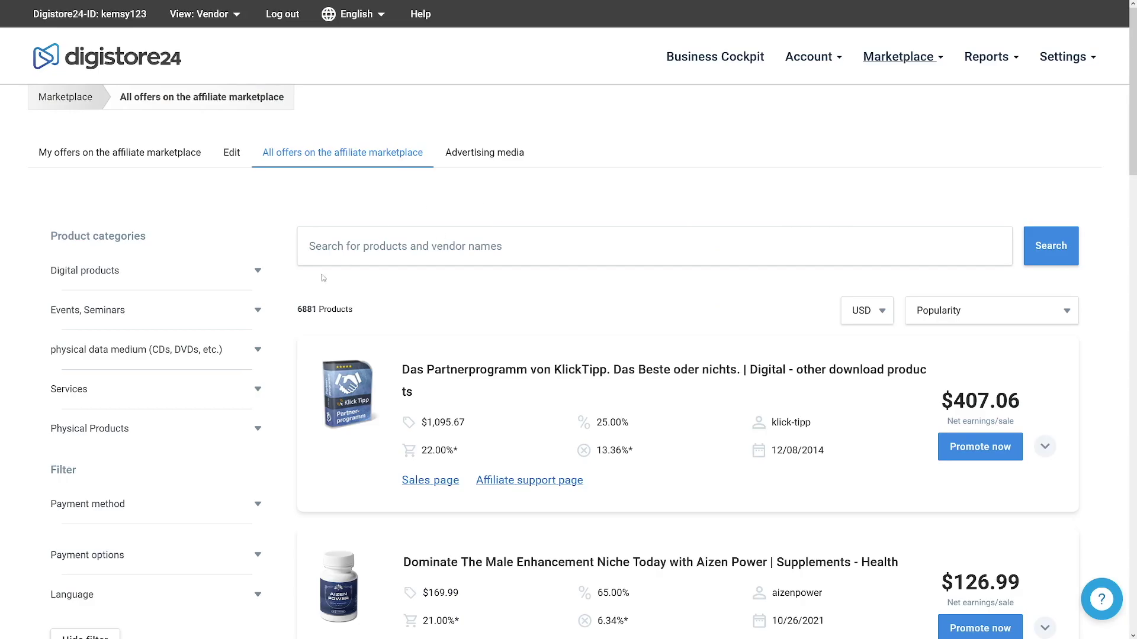
- Filter the Digistore24 marketplace to Digital products > Food & Drinks
{"action": "left_click", "coordinate": [258, 274]}
{"action": "scroll", "coordinate": [175, 365], "scroll_direction": "down", "scroll_amount": 4}
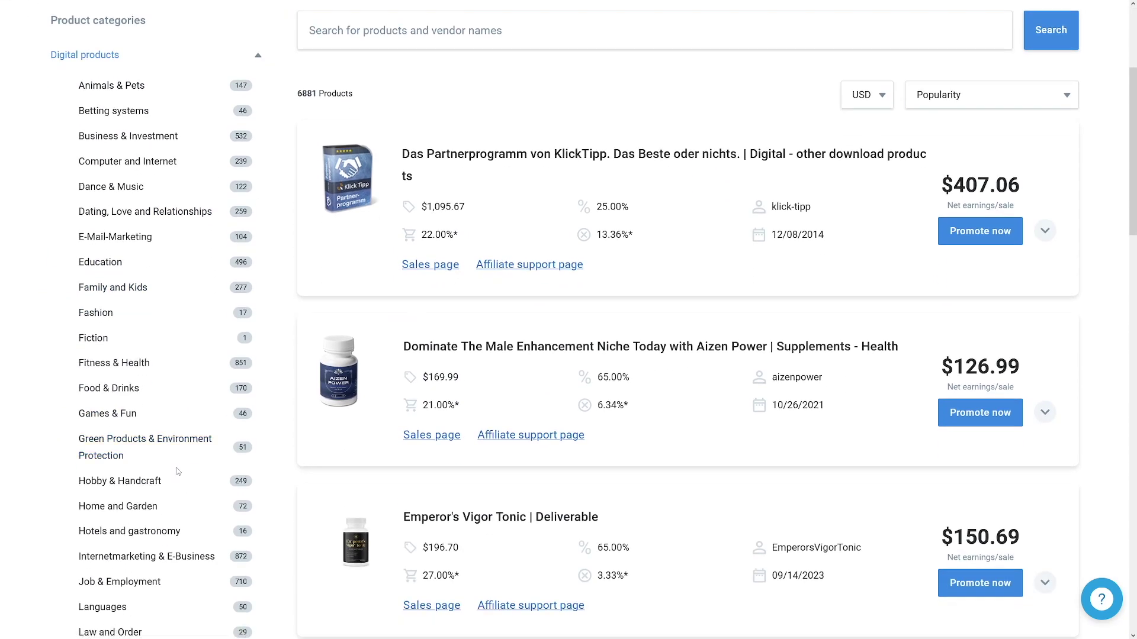
{"action": "left_click", "coordinate": [119, 389]}
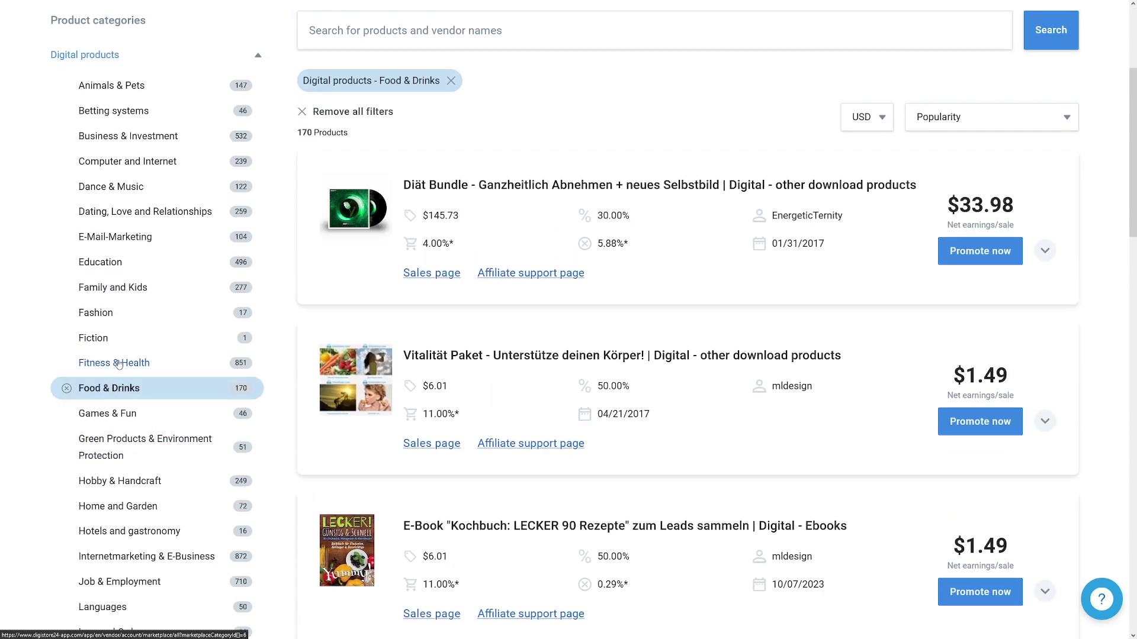
- Locate the Ketogenic Fat Loss Diet 101 offer and its $12.72 earnings per sale
{"action": "scroll", "coordinate": [585, 364], "scroll_direction": "down", "scroll_amount": 10}
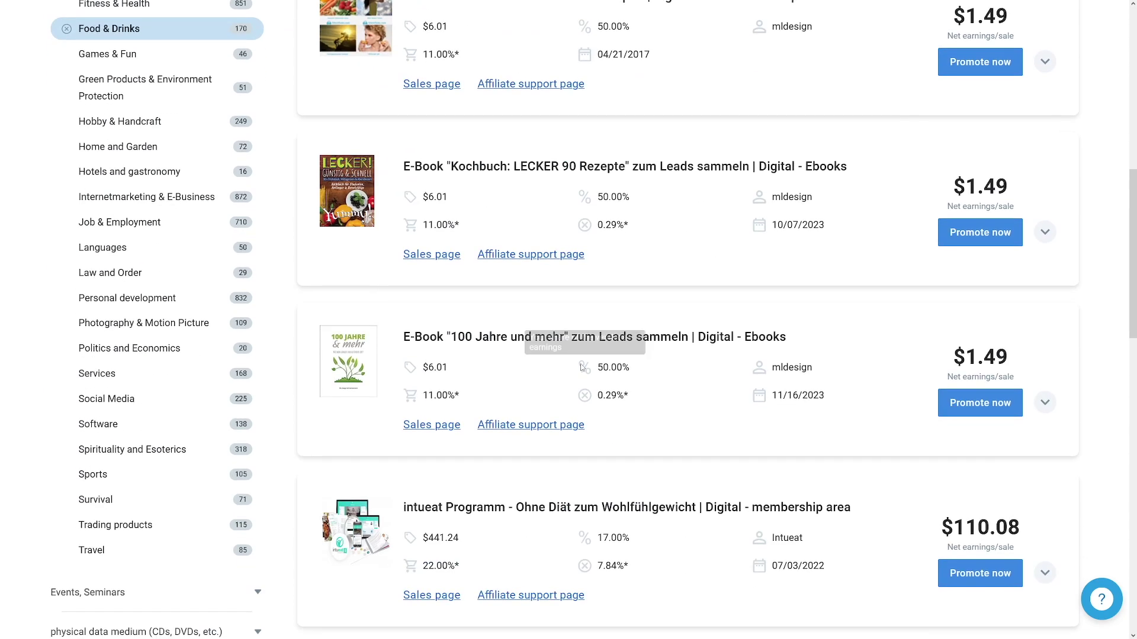
{"action": "scroll", "coordinate": [640, 385], "scroll_direction": "down", "scroll_amount": 8}
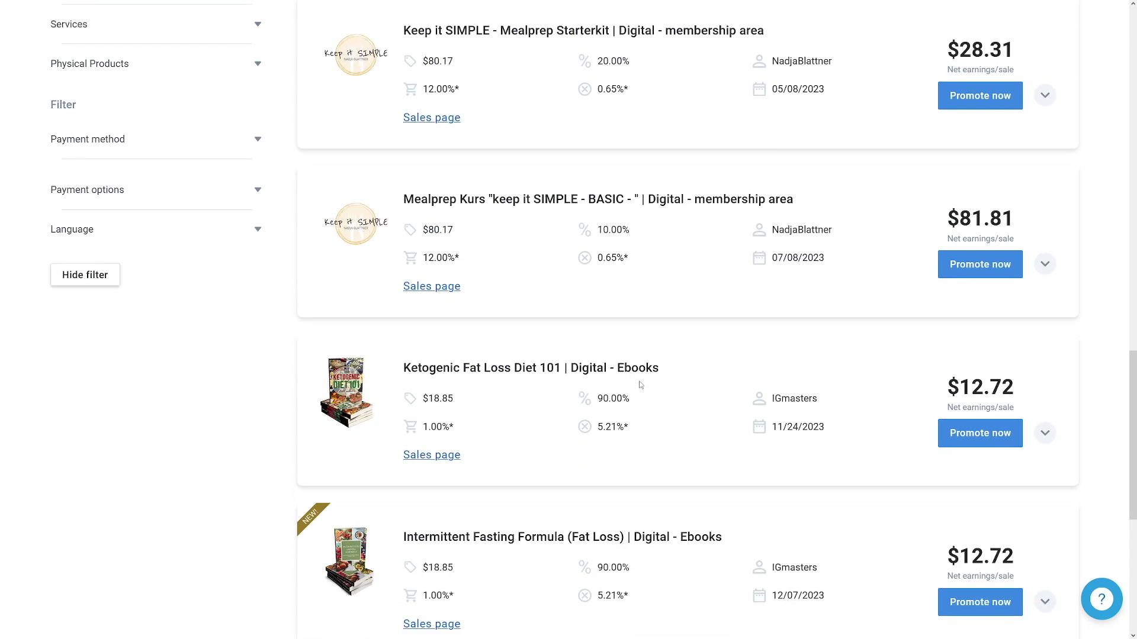
{"action": "left_click_drag", "start_coordinate": [404, 223], "coordinate": [654, 229]}
{"action": "left_click", "coordinate": [637, 283]}
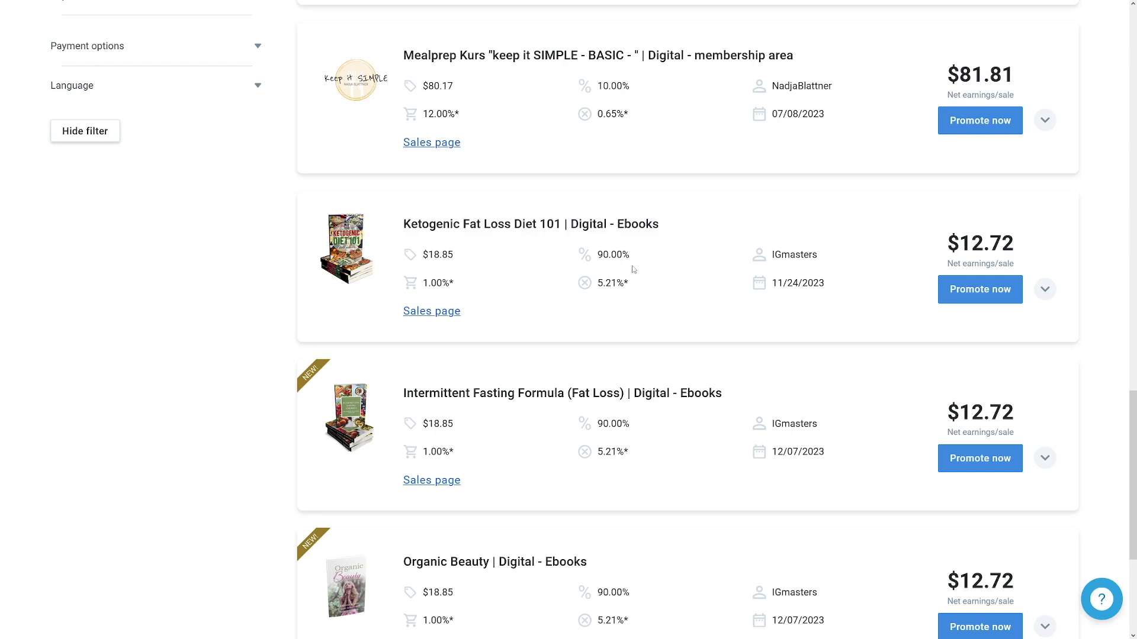
{"action": "left_click_drag", "start_coordinate": [946, 243], "coordinate": [1015, 244]}
{"action": "left_click", "coordinate": [1014, 244]}
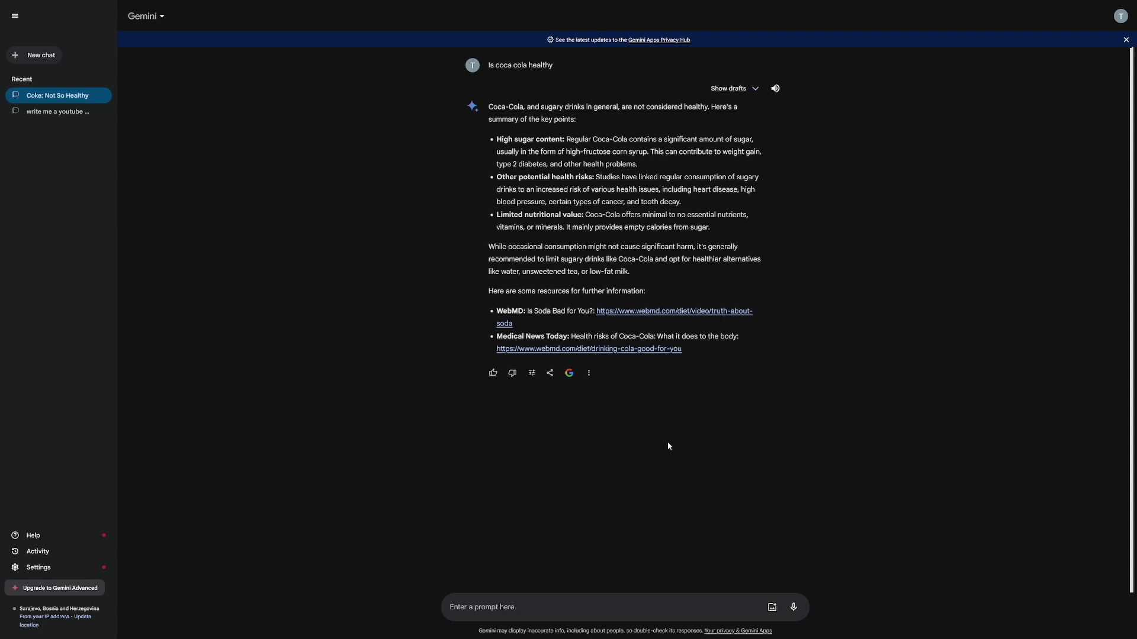
- Ask Gemini for a full online marketing plan for a keto-diet weight-loss and healthy-eating ebook
{"action": "type", "text": "please come up with a full online marketing plan for a product where people can"}
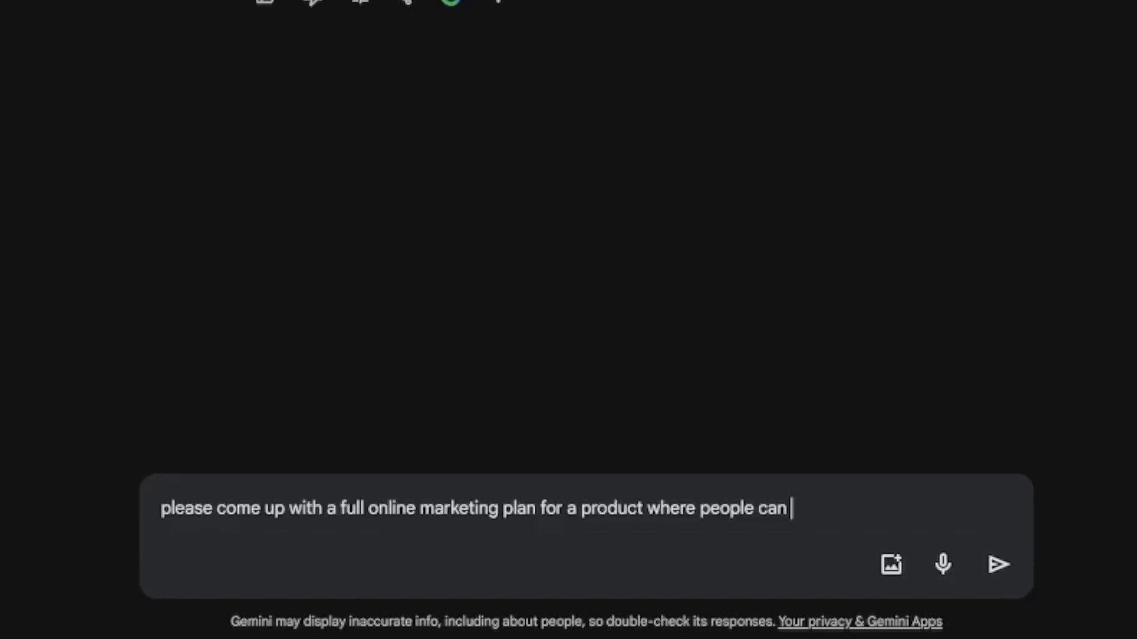
{"action": "type", "text": " lose a lot"}
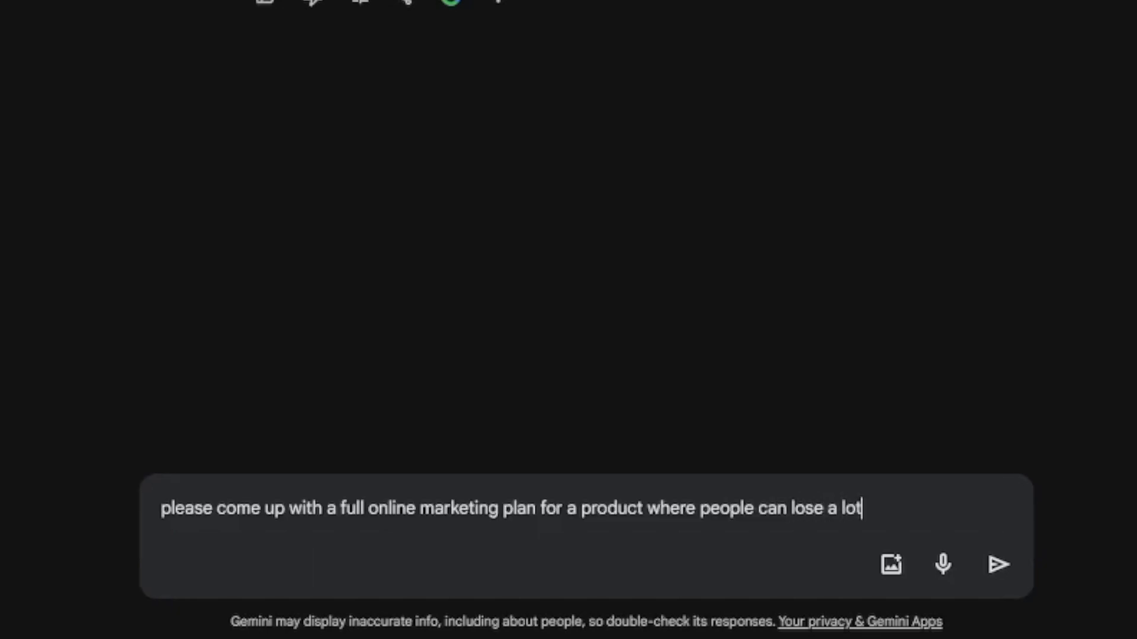
{"action": "type", "text": " of weight"}
{"action": "key", "text": "shift+Return"}
{"action": "type", "text": "b"}
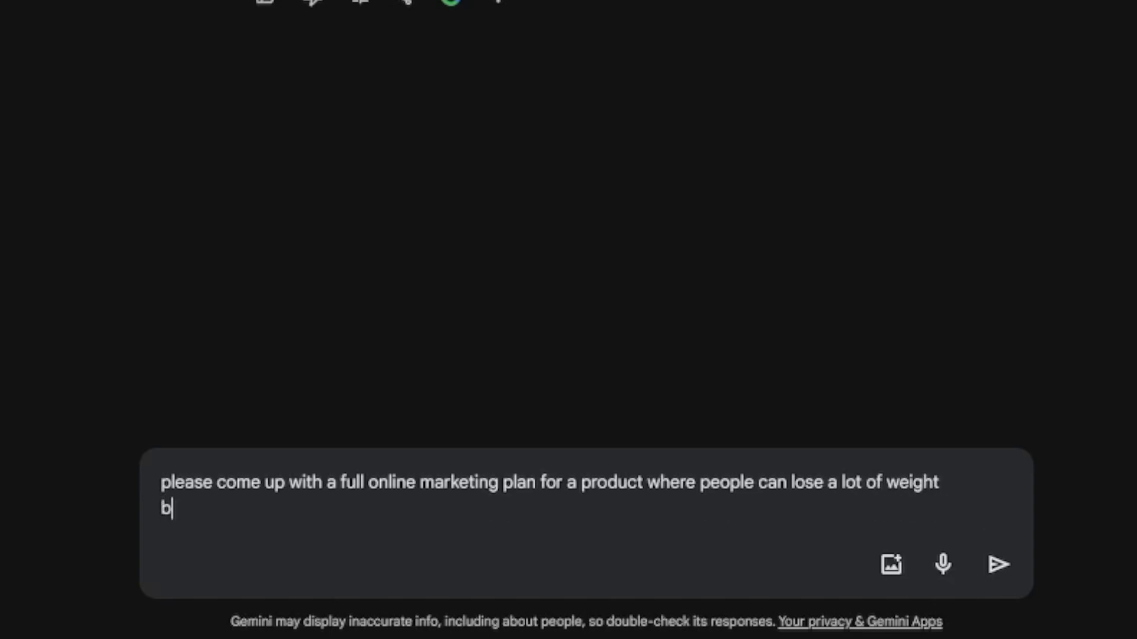
{"action": "type", "text": "y using tips"}
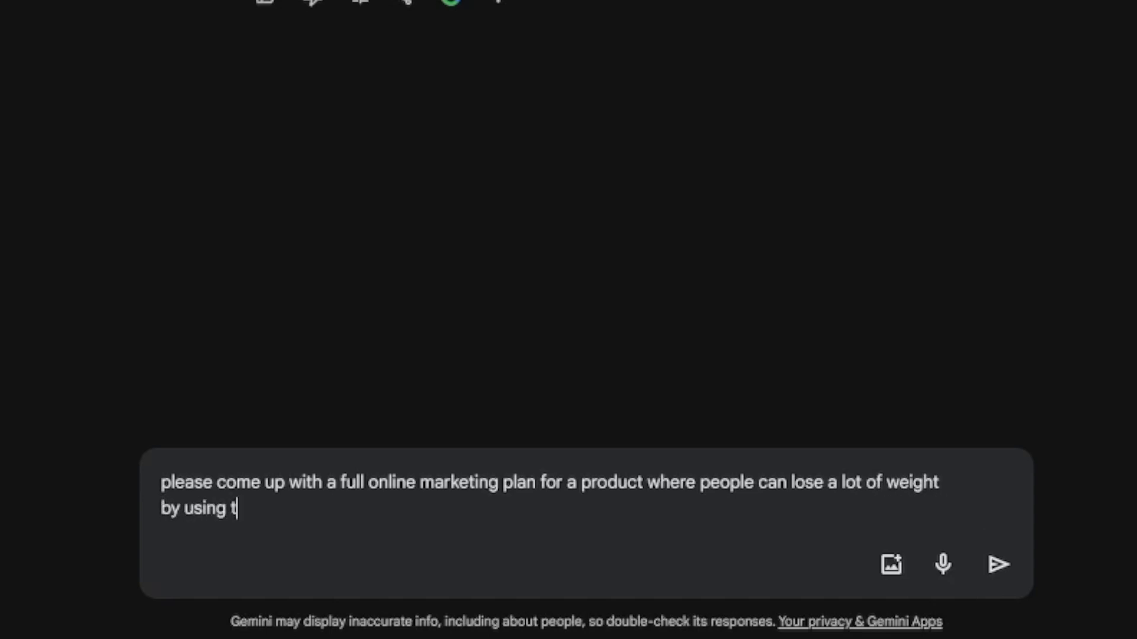
{"action": "key", "text": "BackSpace"}
{"action": "key", "text": "BackSpace"}
{"action": "key", "text": "BackSpace"}
{"action": "key", "text": "BackSpace"}
{"action": "key", "text": "BackSpace"}
{"action": "key", "text": "BackSpace"}
{"action": "type", "text": "keto diet. Its an"}
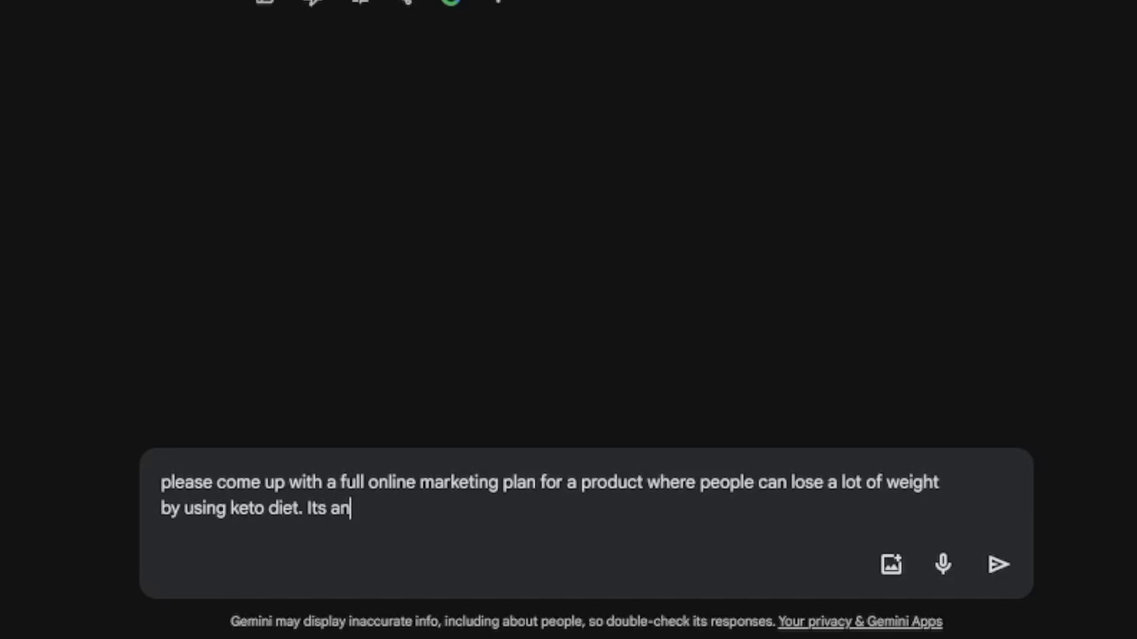
{"action": "key", "text": "BackSpace"}
{"action": "type", "text": "ebook"}
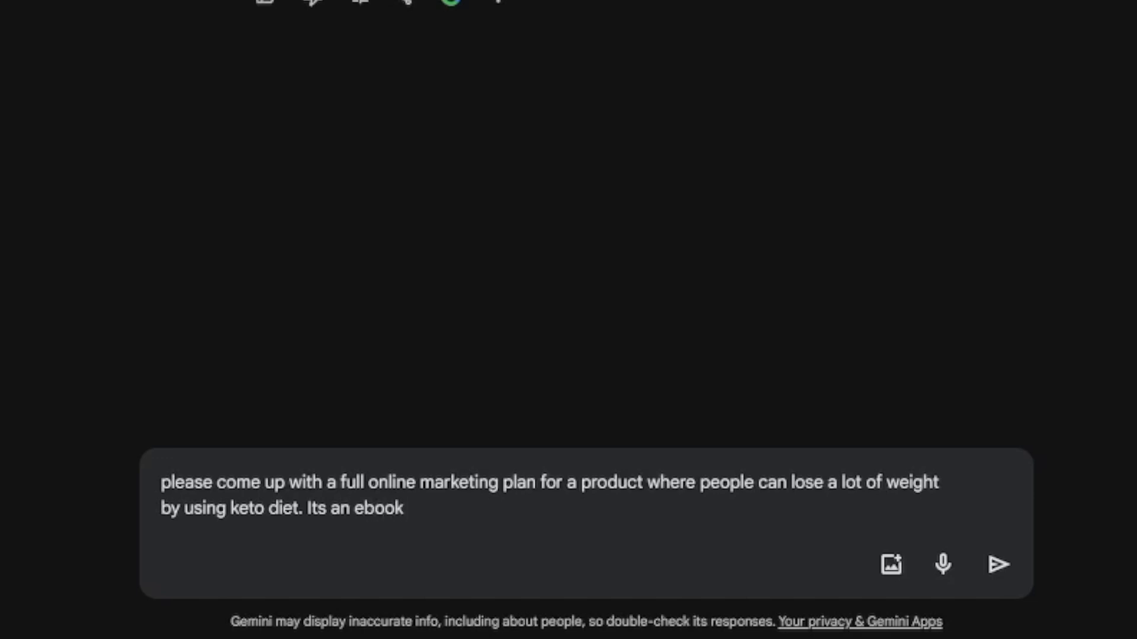
{"action": "type", "text": " and it has a lot opf tips on how to lsoe weight and eat more"}
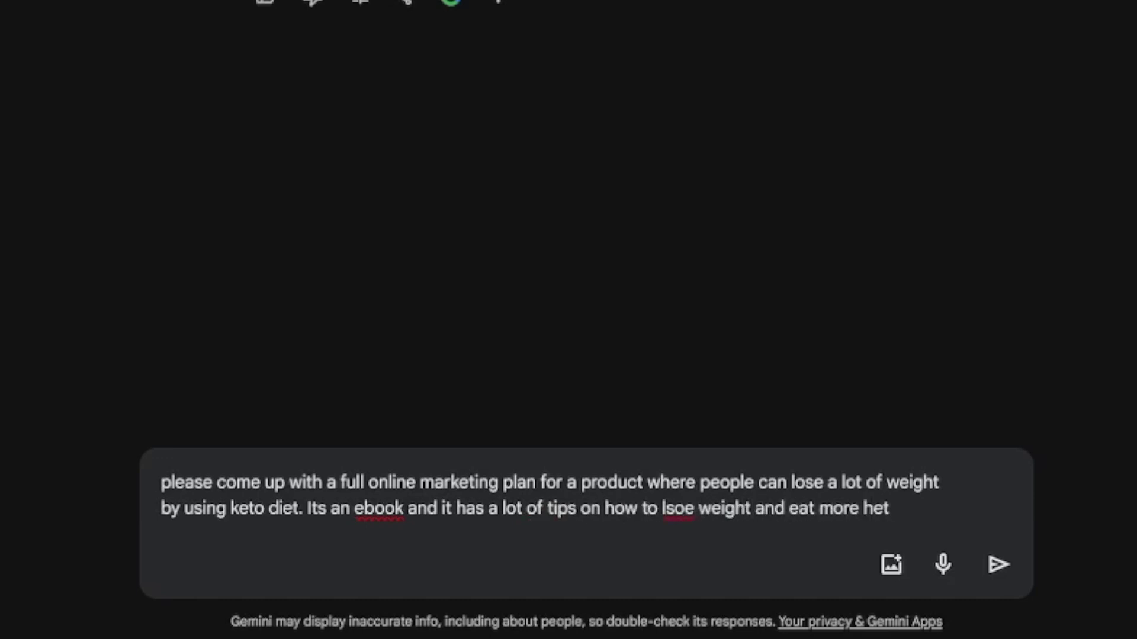
{"action": "type", "text": " healthy."}
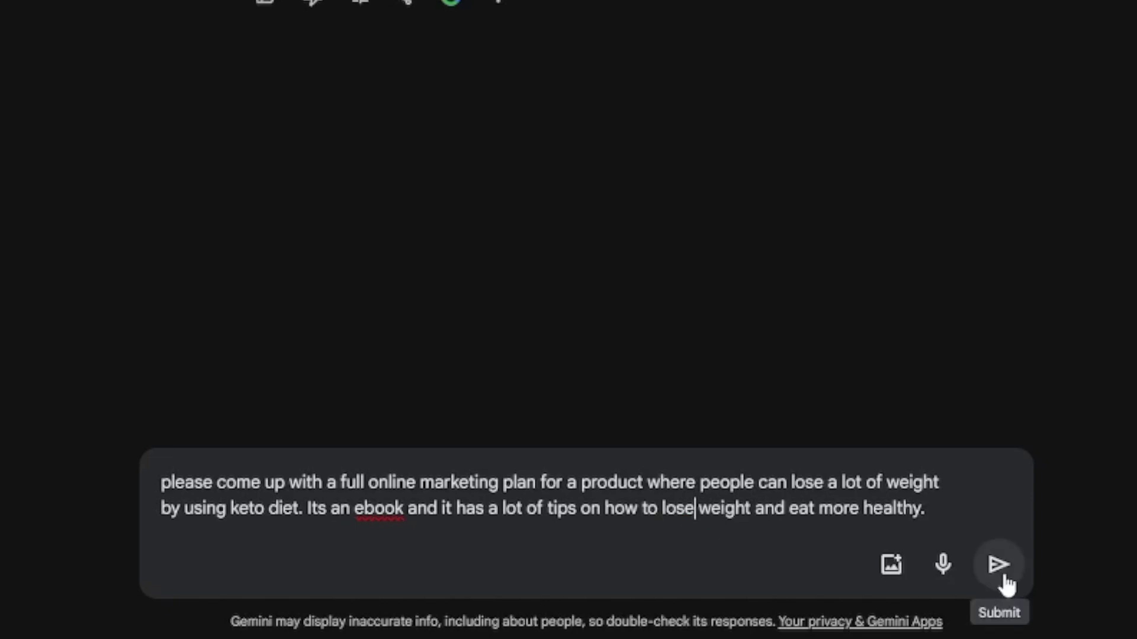
{"action": "left_click", "coordinate": [998, 565]}
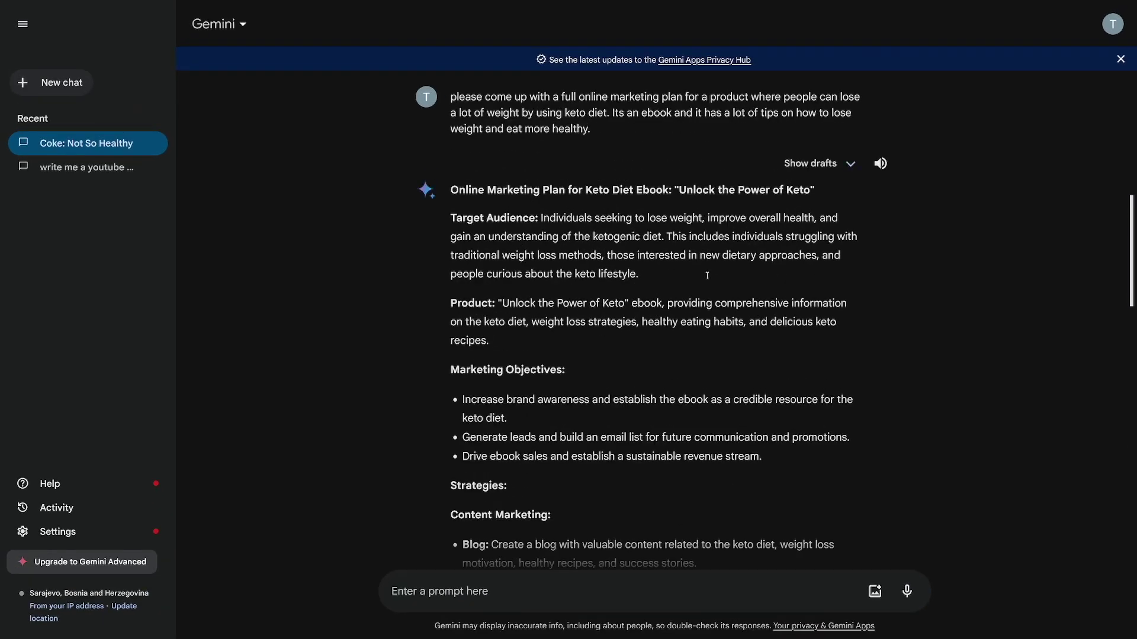
{"action": "left_click_drag", "start_coordinate": [584, 189], "coordinate": [815, 190]}
{"action": "left_click", "coordinate": [547, 240]}
{"action": "left_click_drag", "start_coordinate": [470, 220], "coordinate": [524, 220]}
{"action": "left_click", "coordinate": [541, 220]}
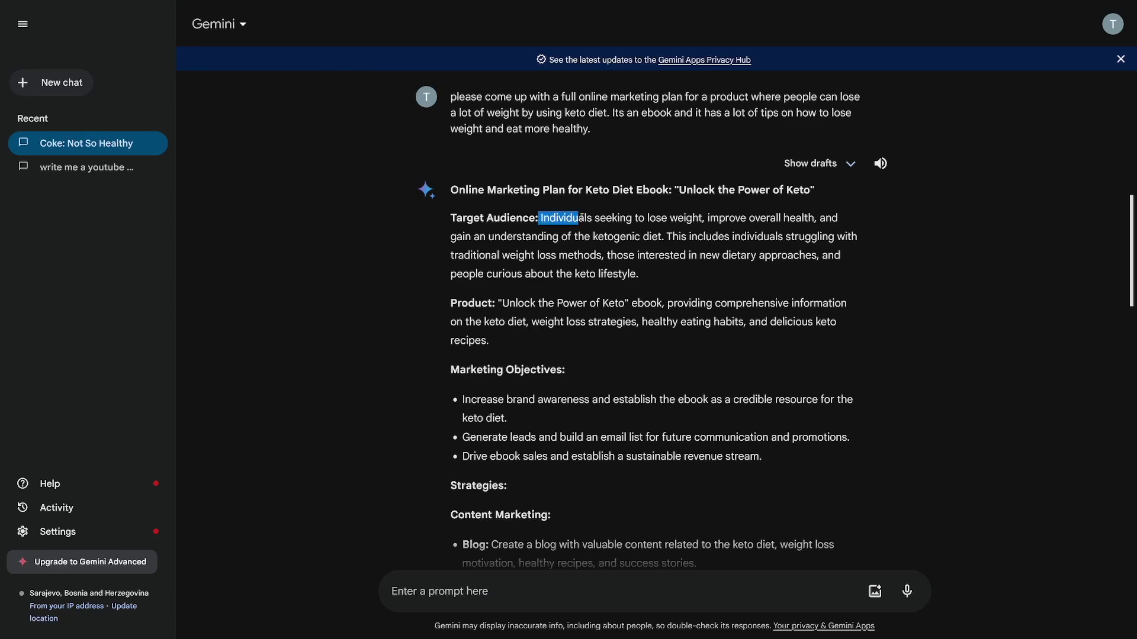
{"action": "left_click_drag", "start_coordinate": [581, 218], "coordinate": [701, 220]}
{"action": "mouse_move", "coordinate": [674, 136]}
{"action": "left_mouse_down"}
{"action": "mouse_move", "coordinate": [911, 145]}
{"action": "mouse_move", "coordinate": [469, 168]}
{"action": "mouse_move", "coordinate": [594, 169]}
{"action": "left_mouse_up"}
{"action": "left_click", "coordinate": [594, 168]}
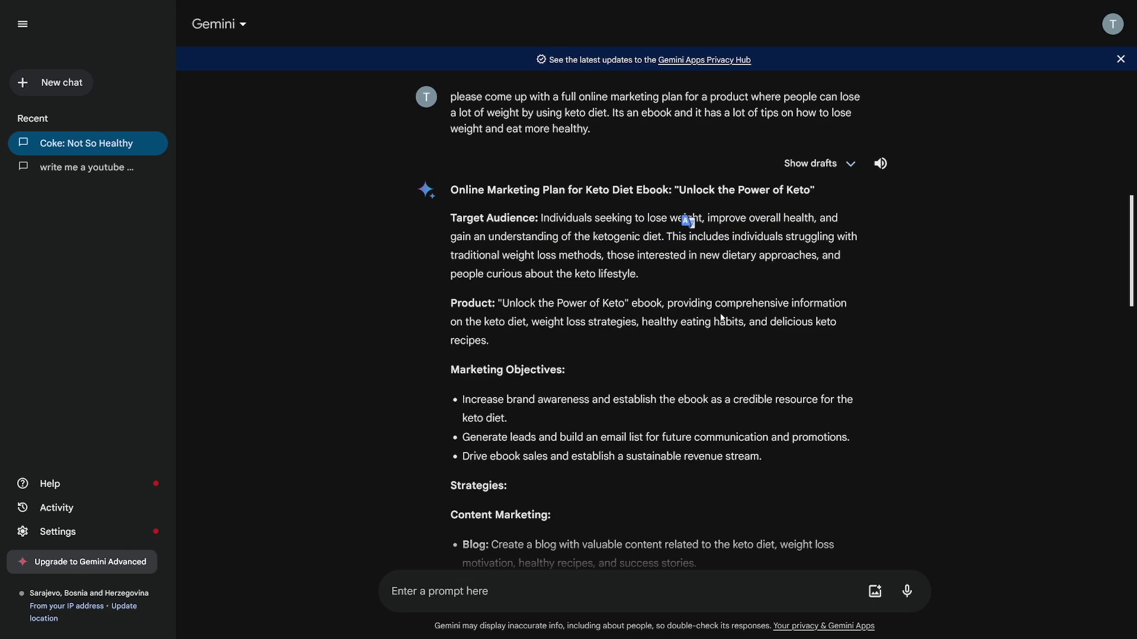
{"action": "scroll", "coordinate": [722, 318], "scroll_direction": "down", "scroll_amount": 2}
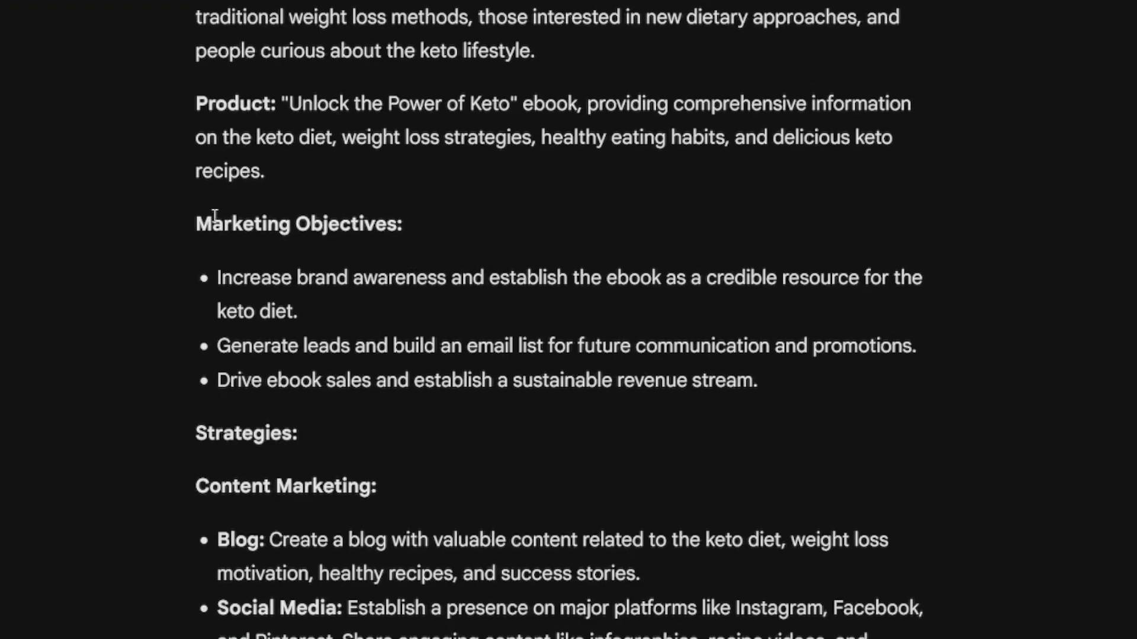
{"action": "left_click_drag", "start_coordinate": [451, 231], "coordinate": [565, 229]}
{"action": "left_click", "coordinate": [565, 230]}
{"action": "left_click_drag", "start_coordinate": [226, 281], "coordinate": [453, 280]}
{"action": "left_click", "coordinate": [452, 280]}
{"action": "left_click_drag", "start_coordinate": [219, 380], "coordinate": [497, 381]}
{"action": "left_click", "coordinate": [497, 381]}
{"action": "scroll", "coordinate": [600, 452], "scroll_direction": "down", "scroll_amount": 5}
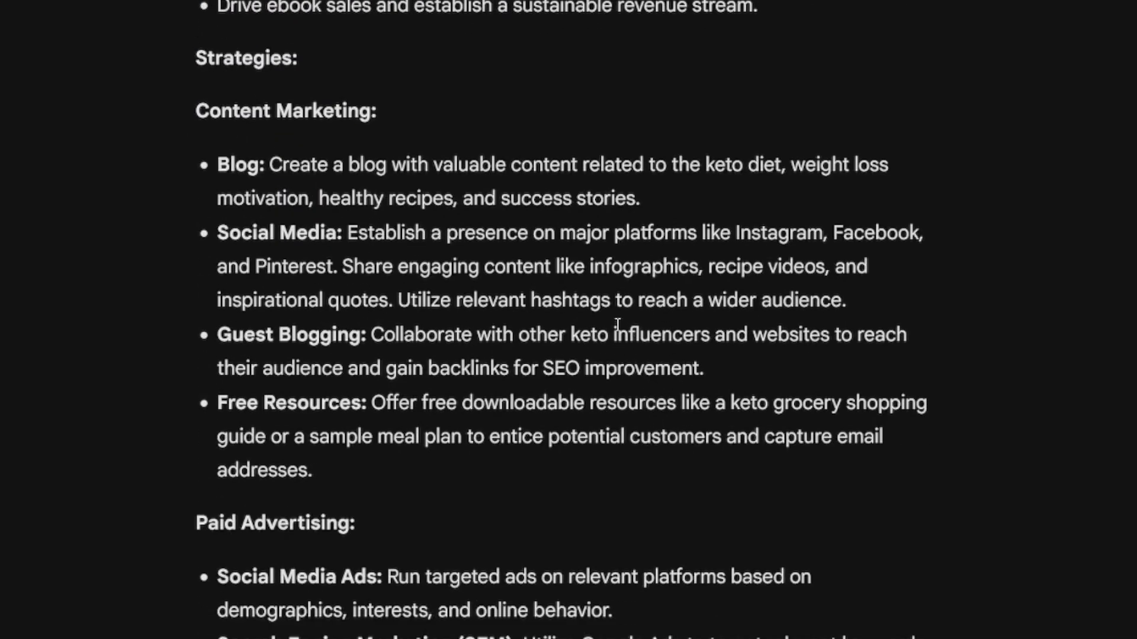
{"action": "left_click_drag", "start_coordinate": [223, 171], "coordinate": [274, 166]}
{"action": "left_click_drag", "start_coordinate": [221, 233], "coordinate": [345, 236]}
{"action": "left_click", "coordinate": [307, 279]}
{"action": "scroll", "coordinate": [441, 435], "scroll_direction": "down", "scroll_amount": 4}
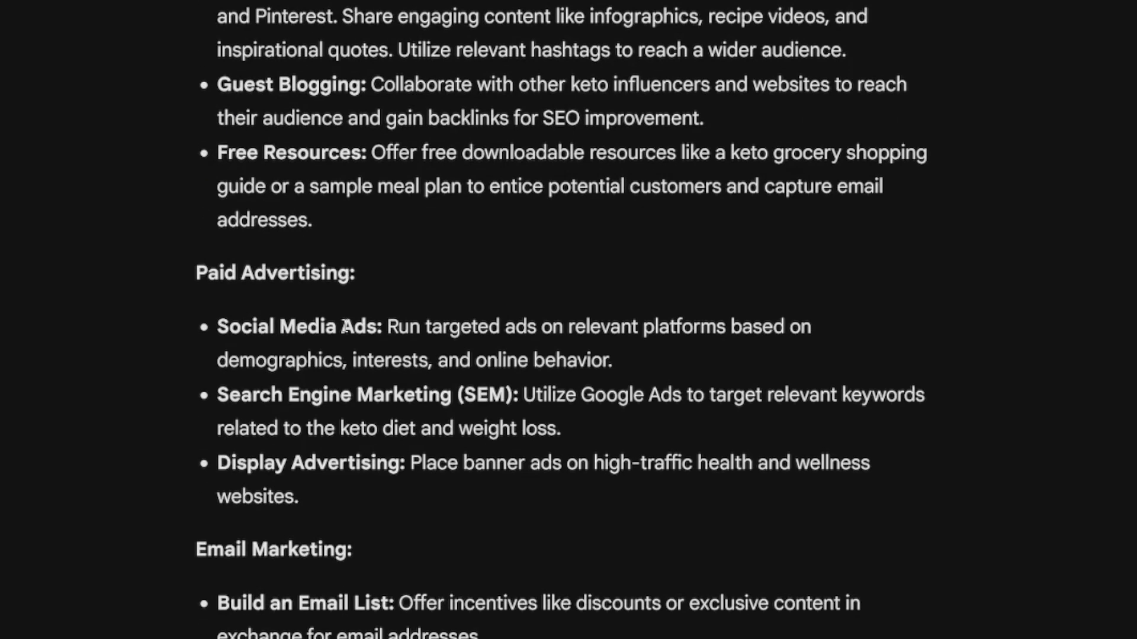
{"action": "scroll", "coordinate": [345, 327], "scroll_direction": "down", "scroll_amount": 6}
{"action": "scroll", "coordinate": [480, 386], "scroll_direction": "down", "scroll_amount": 8}
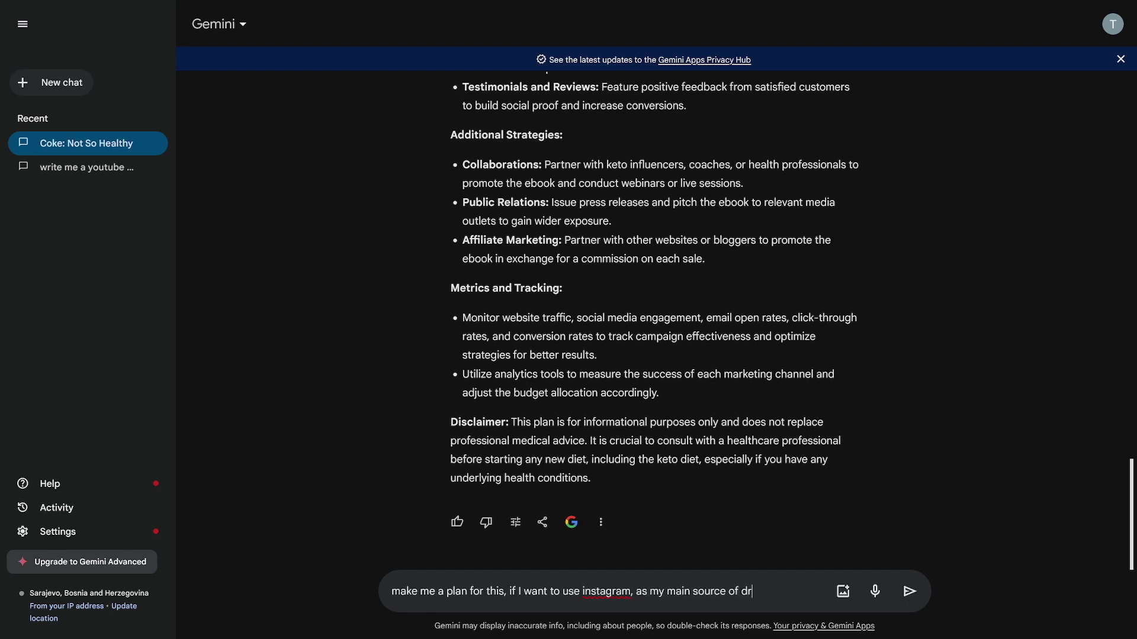
- Finish the Instagram traffic prompt, add '- keto ebook' on a new line, and send it
{"action": "type", "text": "ving traffic to my product"}
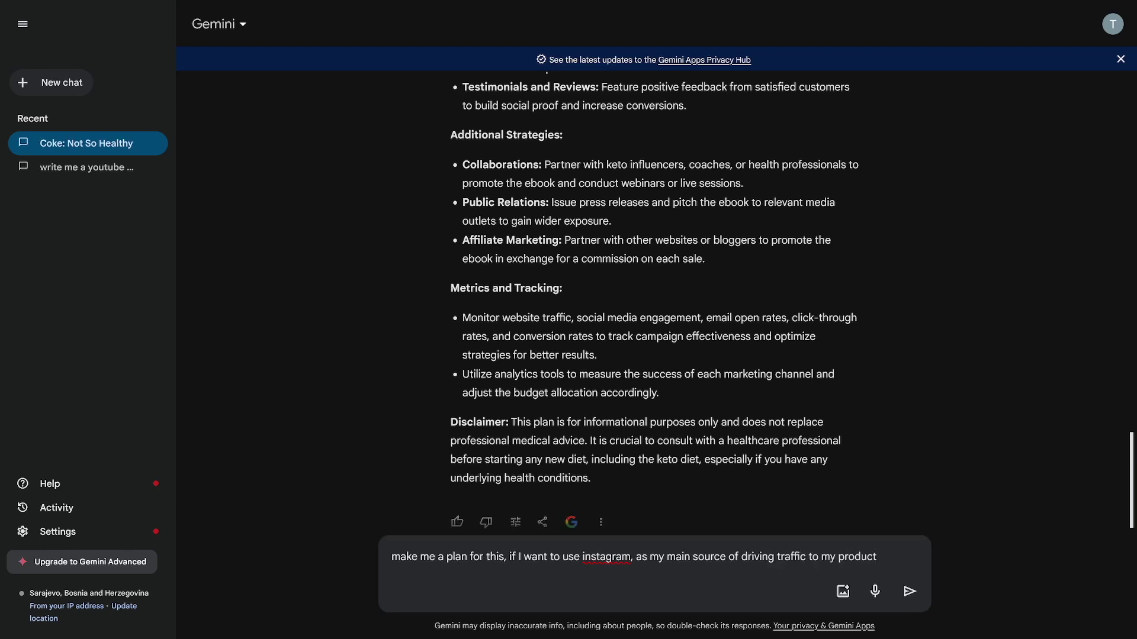
{"action": "key", "text": "shift+Return"}
{"action": "type", "text": "-"}
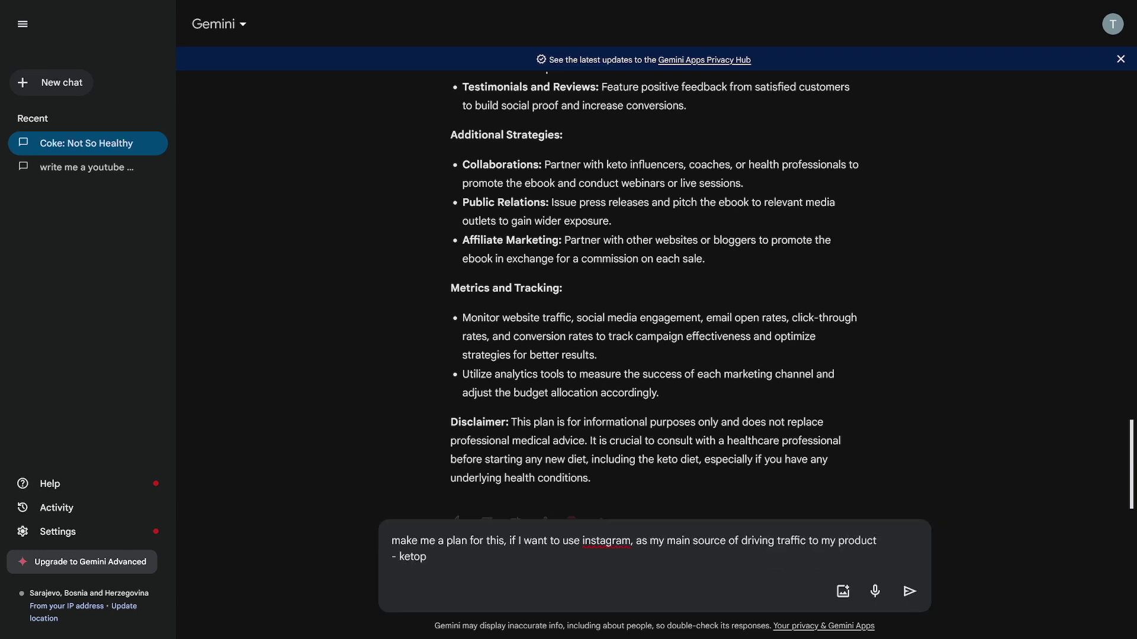
{"action": "type", "text": " keto ebook"}
{"action": "key", "text": "Return"}
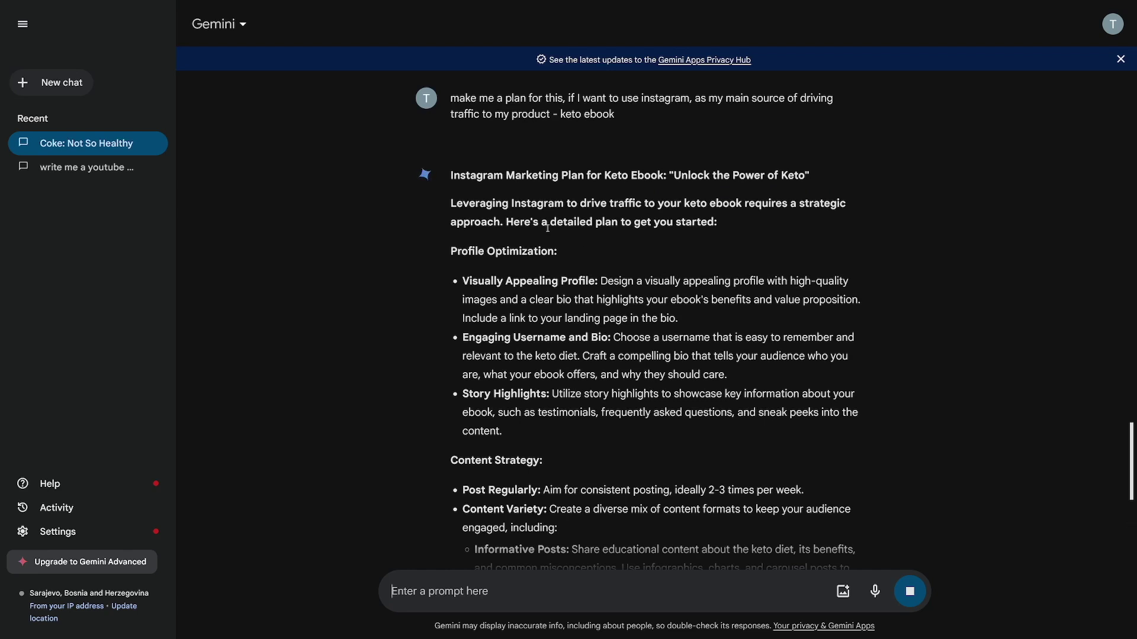
{"action": "left_click_drag", "start_coordinate": [451, 184], "coordinate": [606, 170]}
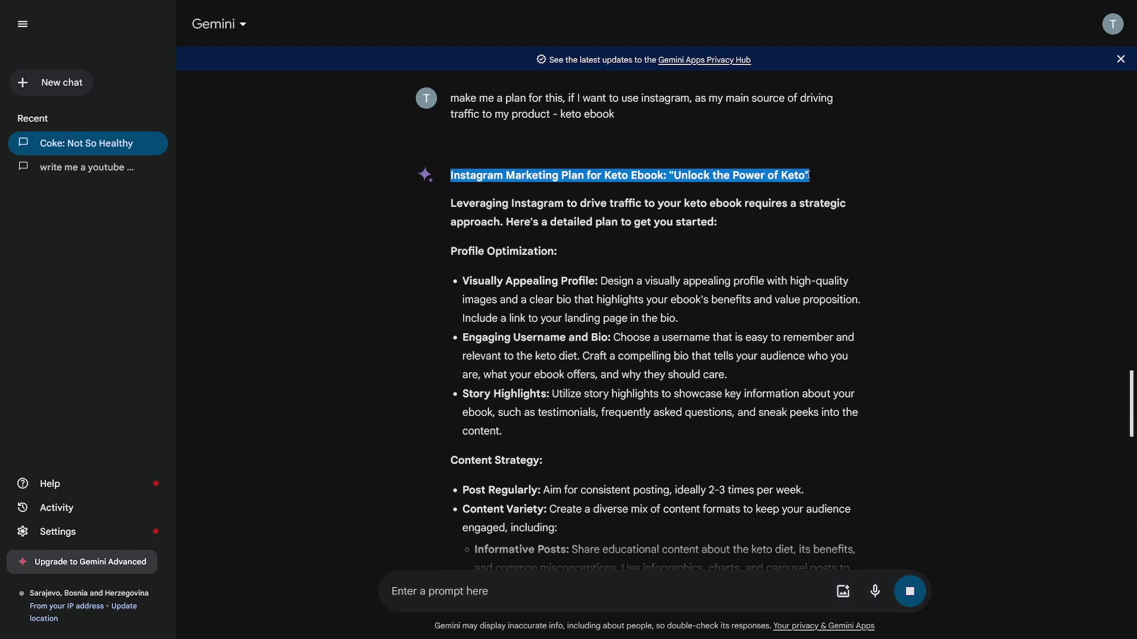
{"action": "left_click_drag", "start_coordinate": [810, 176], "coordinate": [809, 175]}
{"action": "left_click_drag", "start_coordinate": [453, 251], "coordinate": [562, 255]}
{"action": "left_click", "coordinate": [563, 255]}
{"action": "scroll", "coordinate": [548, 260], "scroll_direction": "down", "scroll_amount": 3}
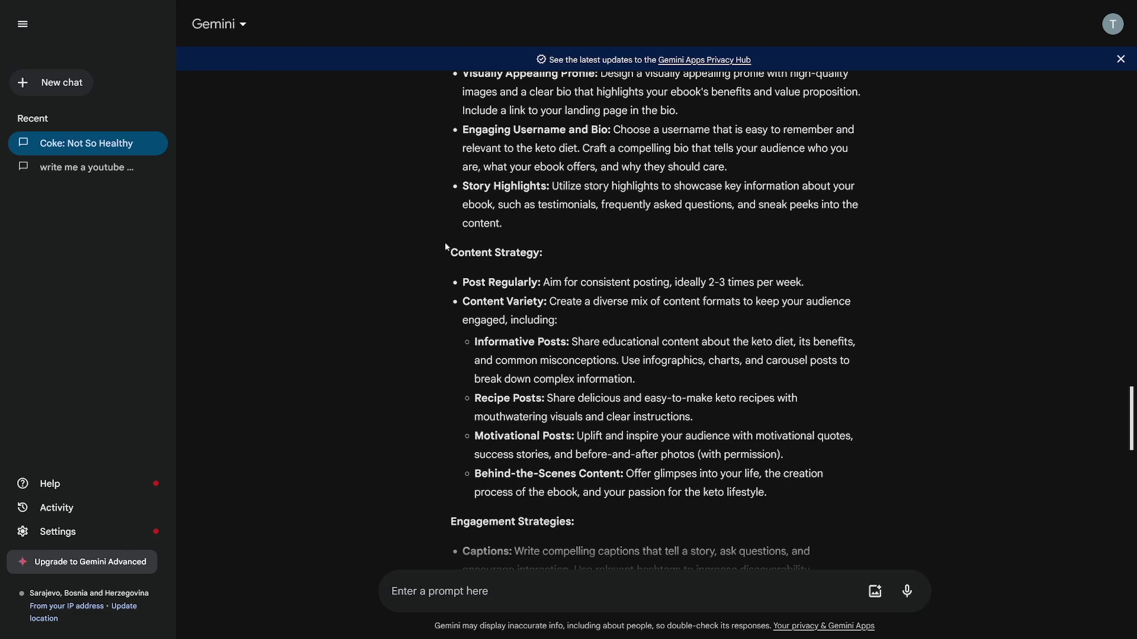
{"action": "left_click", "coordinate": [517, 259], "text": "shift"}
{"action": "left_click", "coordinate": [540, 261]}
{"action": "scroll", "coordinate": [566, 338], "scroll_direction": "down", "scroll_amount": 6}
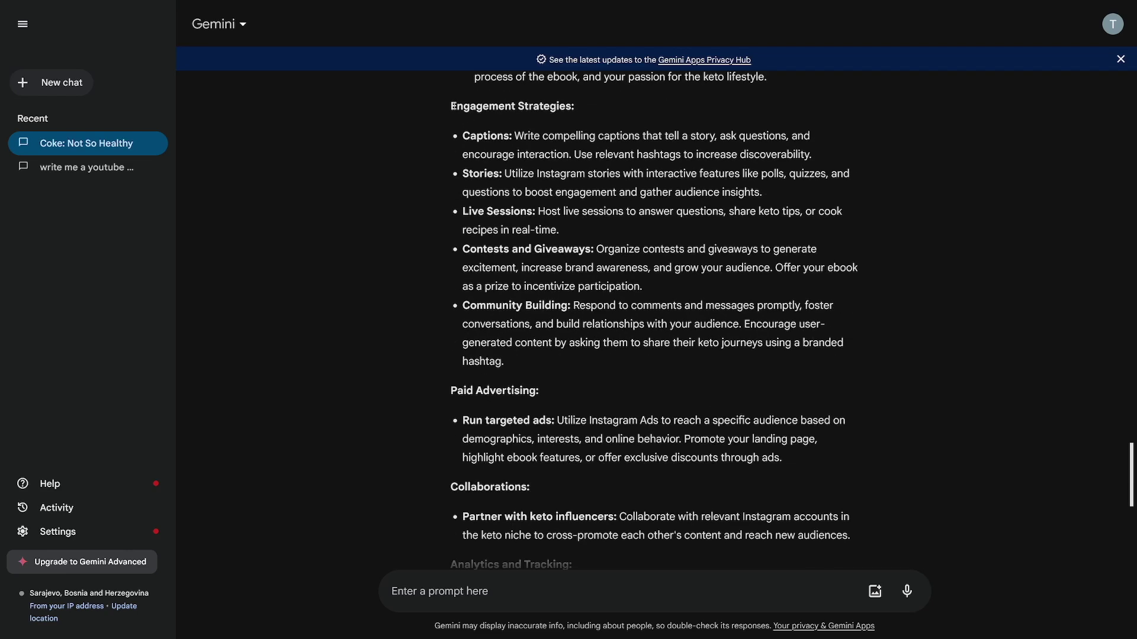
{"action": "left_click_drag", "start_coordinate": [455, 107], "coordinate": [580, 114]}
{"action": "left_click", "coordinate": [580, 114]}
{"action": "scroll", "coordinate": [588, 315], "scroll_direction": "down", "scroll_amount": 1}
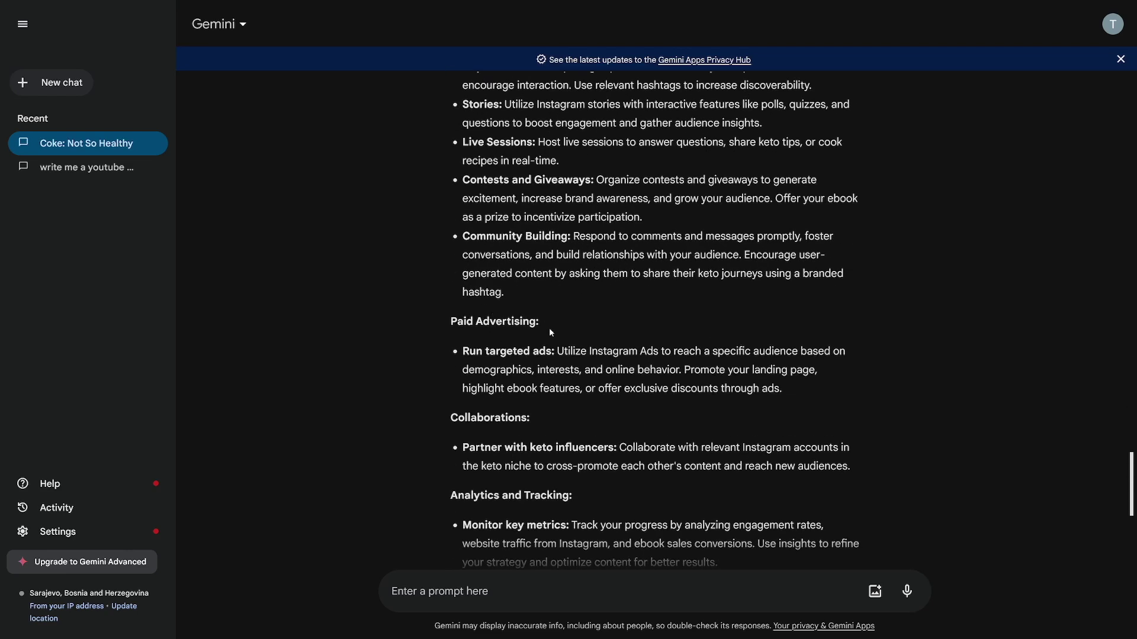
{"action": "scroll", "coordinate": [569, 349], "scroll_direction": "down", "scroll_amount": 5}
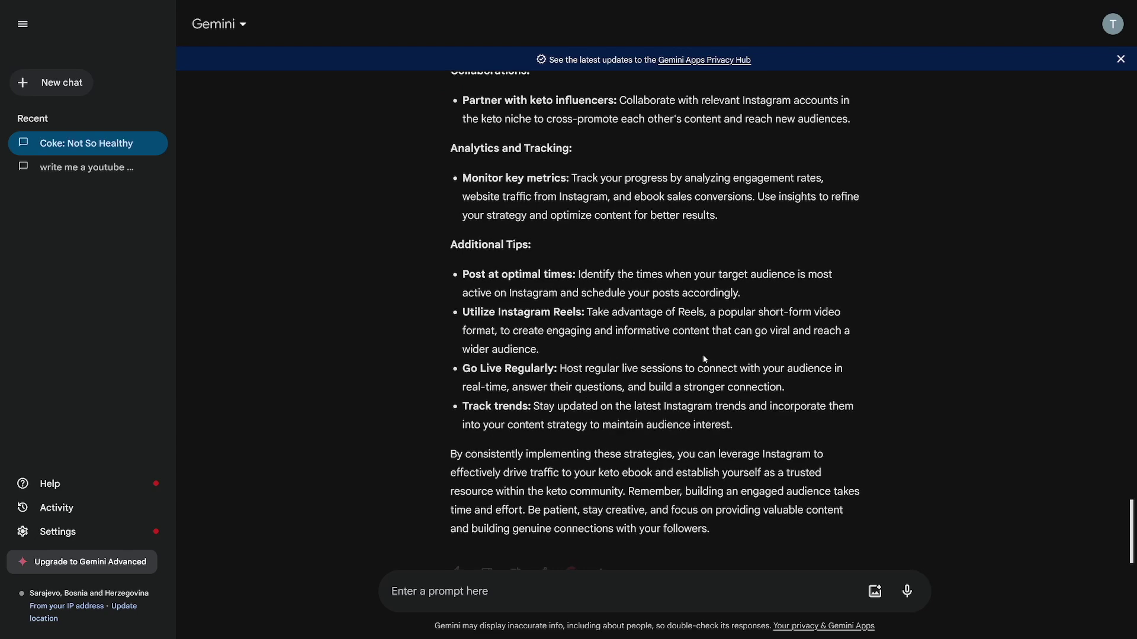
{"action": "scroll", "coordinate": [685, 422], "scroll_direction": "down", "scroll_amount": 1}
{"action": "left_click_drag", "start_coordinate": [629, 441], "coordinate": [780, 443]}
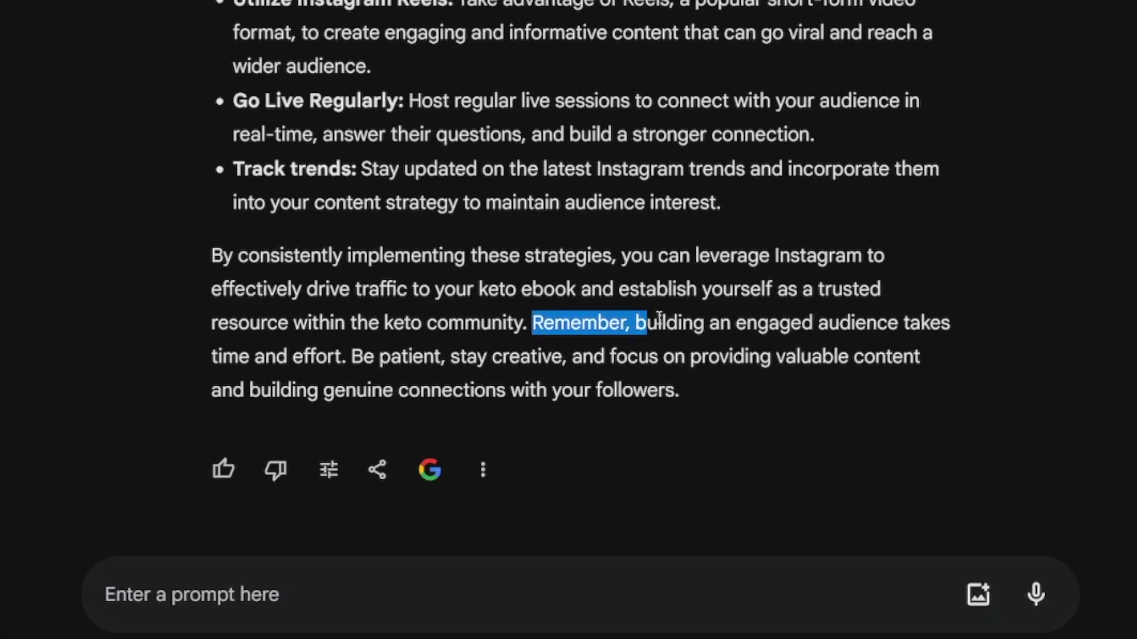
{"action": "left_click_drag", "start_coordinate": [805, 325], "coordinate": [699, 395]}
{"action": "left_click", "coordinate": [698, 396]}
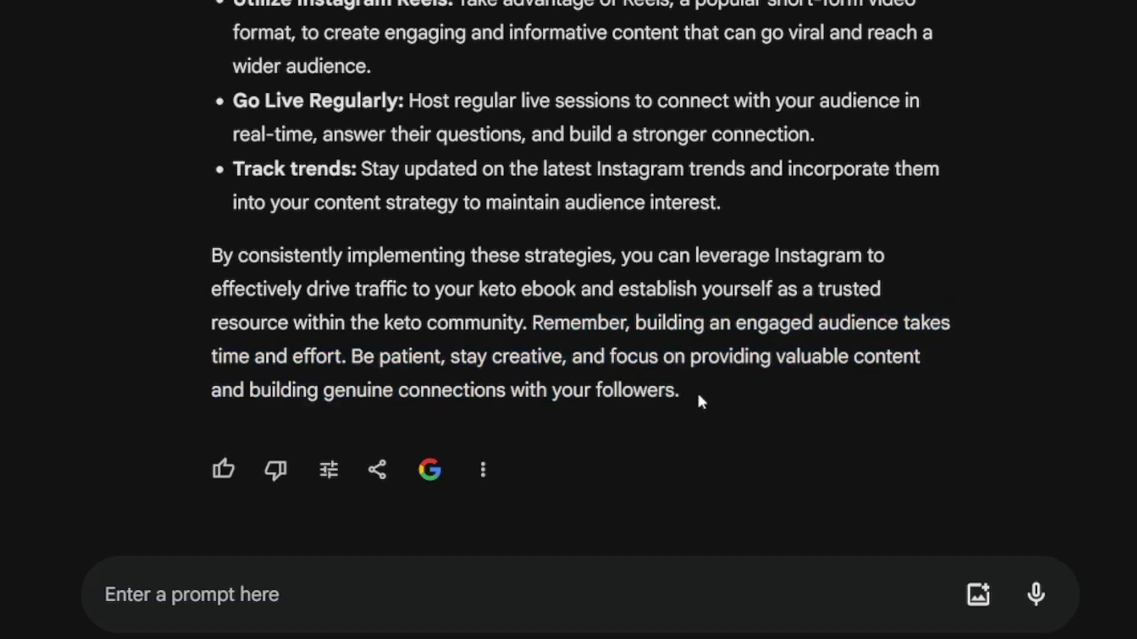
{"action": "left_click_drag", "start_coordinate": [532, 323], "coordinate": [685, 399]}
{"action": "left_click", "coordinate": [672, 353]}
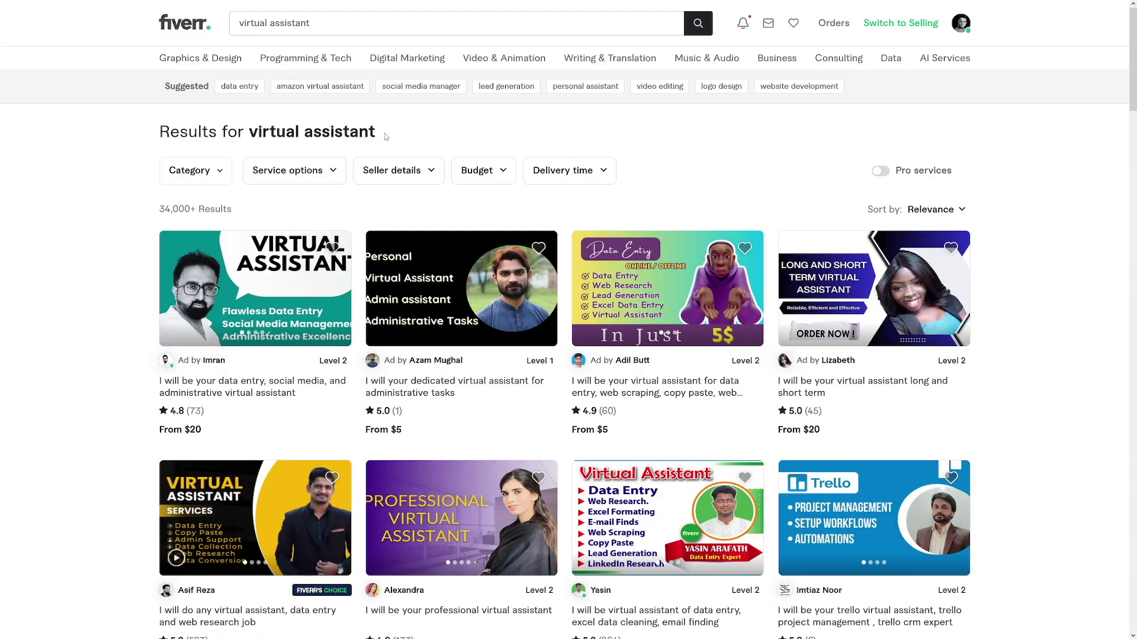
- Scroll down the Fiverr 'virtual assistant' gig listings from the results heading
{"action": "mouse_move", "coordinate": [385, 137]}
{"action": "left_mouse_down"}
{"action": "mouse_move", "coordinate": [263, 133]}
{"action": "mouse_move", "coordinate": [400, 142]}
{"action": "mouse_move", "coordinate": [270, 134]}
{"action": "mouse_move", "coordinate": [382, 136]}
{"action": "left_mouse_up"}
{"action": "scroll", "coordinate": [1031, 211], "scroll_direction": "down", "scroll_amount": 1}
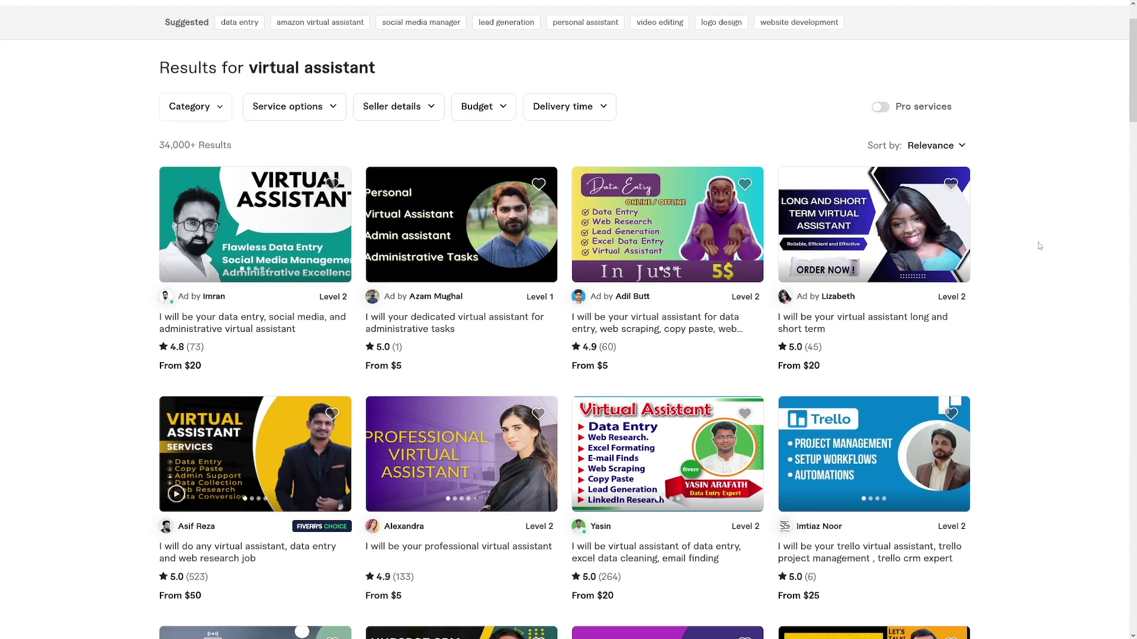
{"action": "scroll", "coordinate": [1033, 246], "scroll_direction": "down", "scroll_amount": 6}
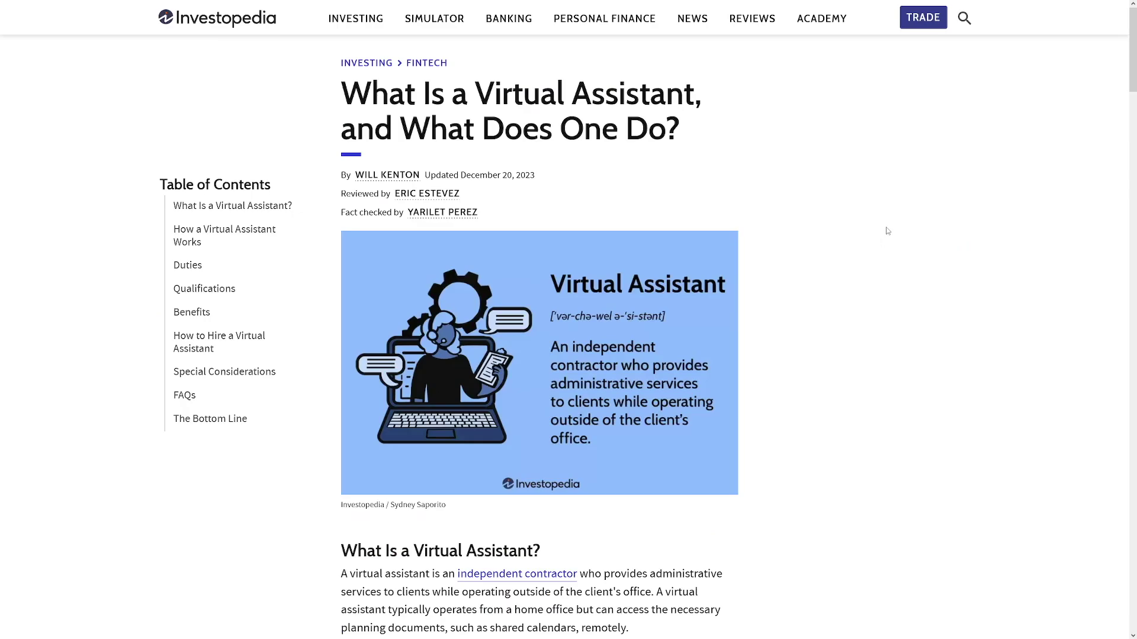
- Scroll through Investopedia's 'What Is a Virtual Assistant' article, closing the Trending Videos player
{"action": "scroll", "coordinate": [873, 221], "scroll_direction": "down", "scroll_amount": 5}
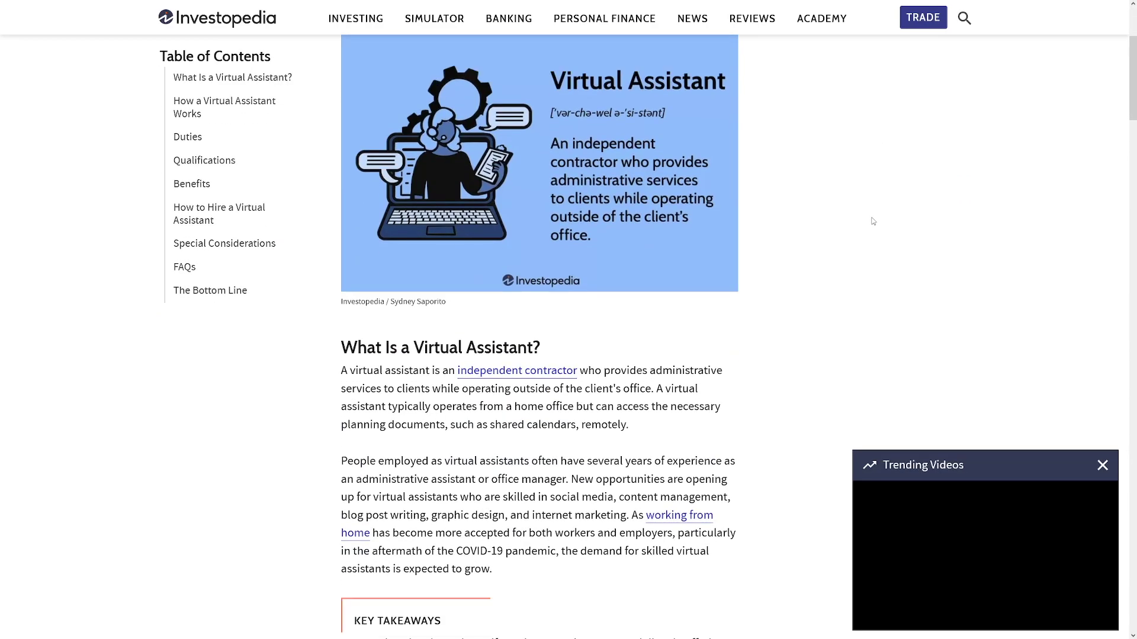
{"action": "scroll", "coordinate": [847, 219], "scroll_direction": "down", "scroll_amount": 4}
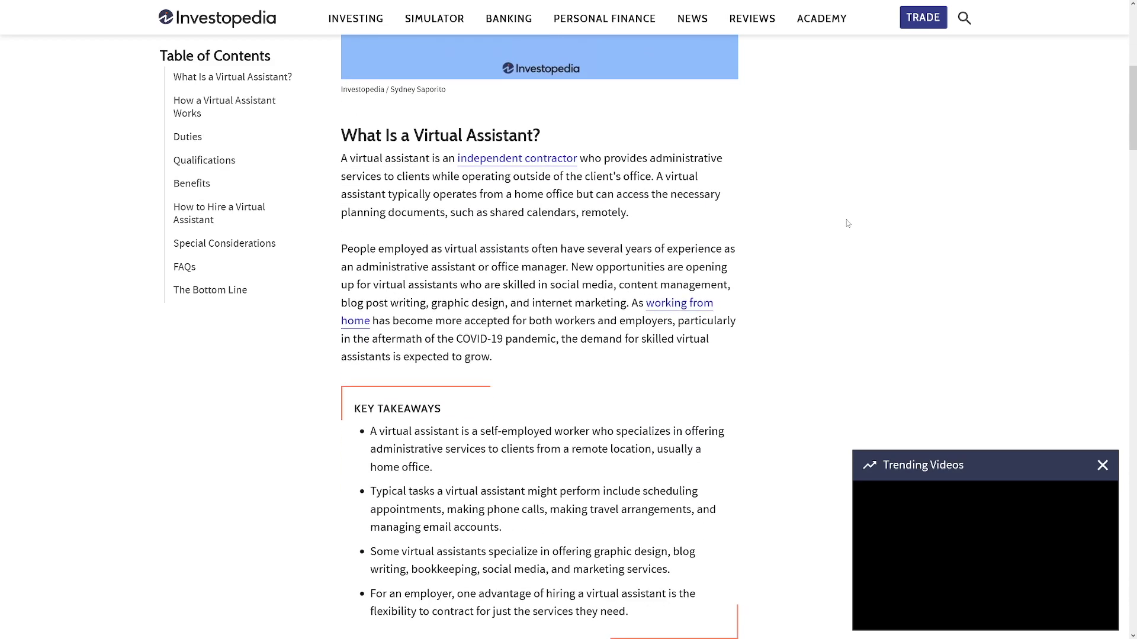
{"action": "scroll", "coordinate": [847, 222], "scroll_direction": "down", "scroll_amount": 1}
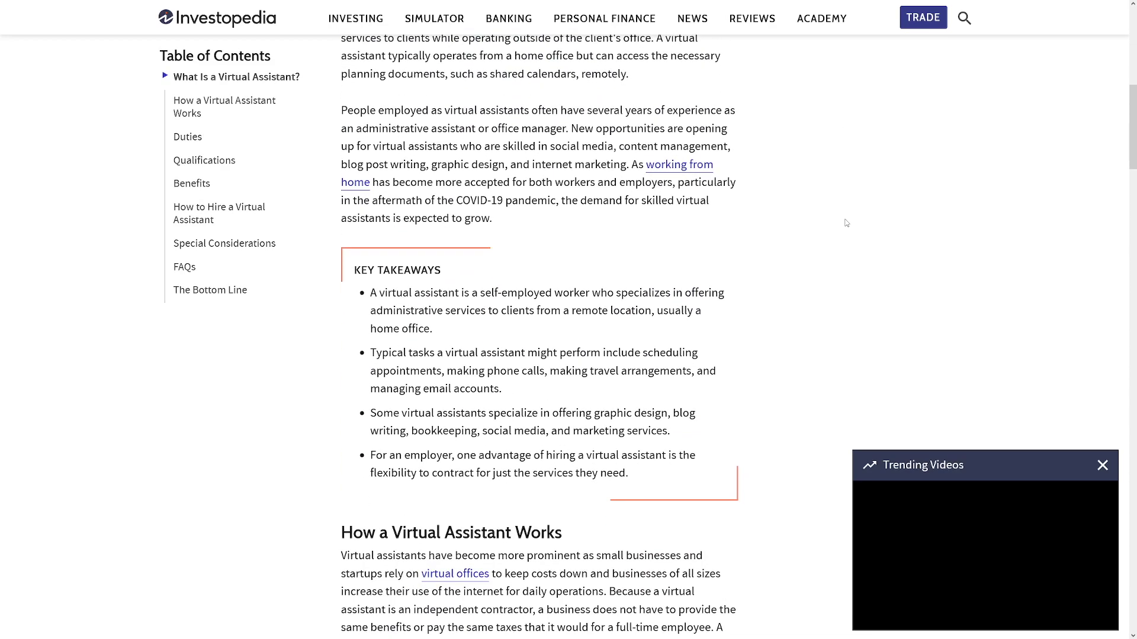
{"action": "left_click", "coordinate": [1101, 466]}
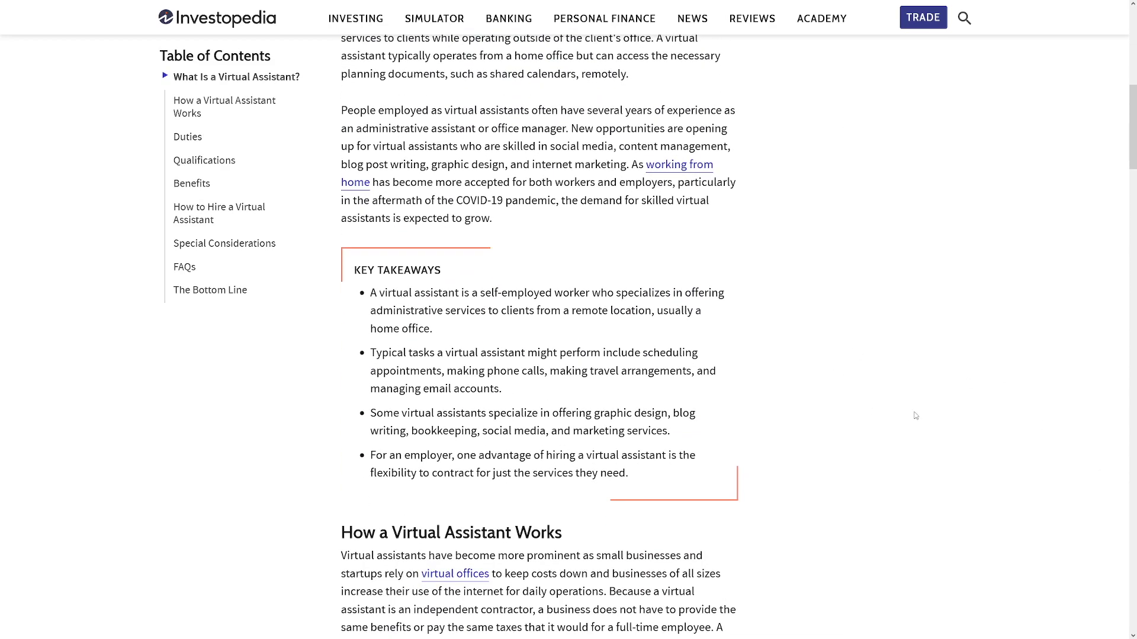
{"action": "scroll", "coordinate": [769, 351], "scroll_direction": "down", "scroll_amount": 4}
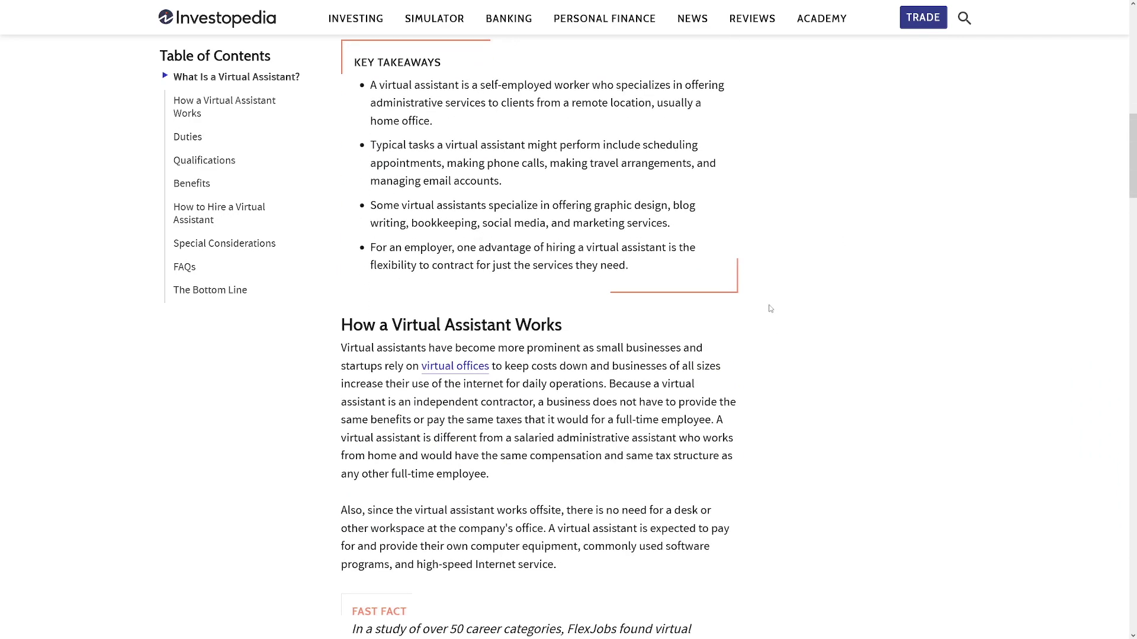
{"action": "scroll", "coordinate": [770, 308], "scroll_direction": "down", "scroll_amount": 3}
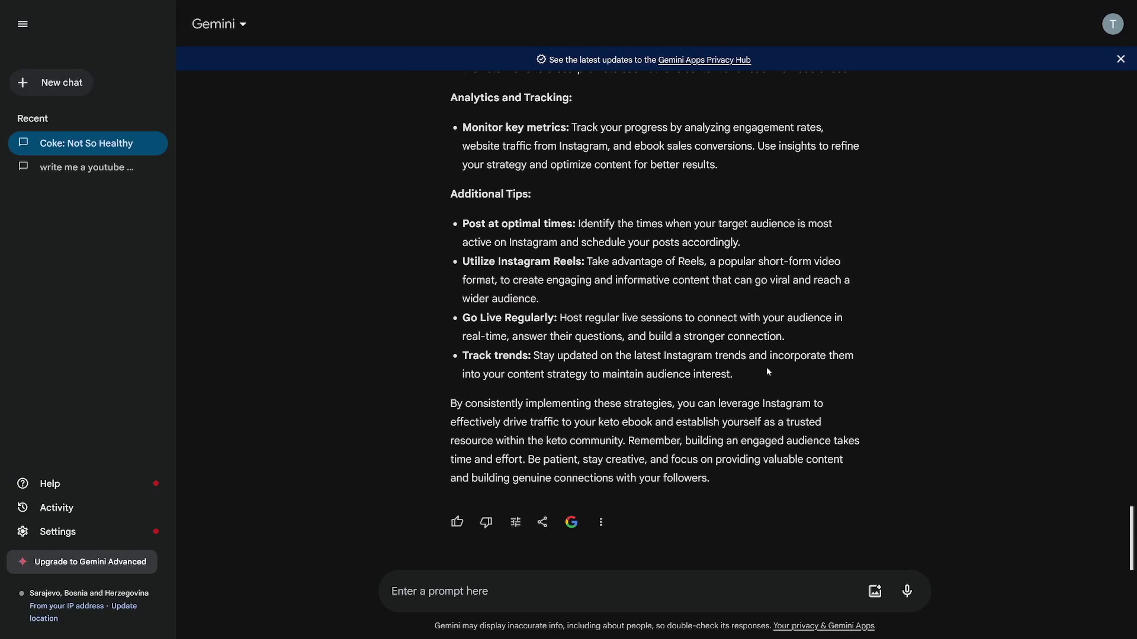
{"action": "scroll", "coordinate": [805, 385], "scroll_direction": "up", "scroll_amount": 8}
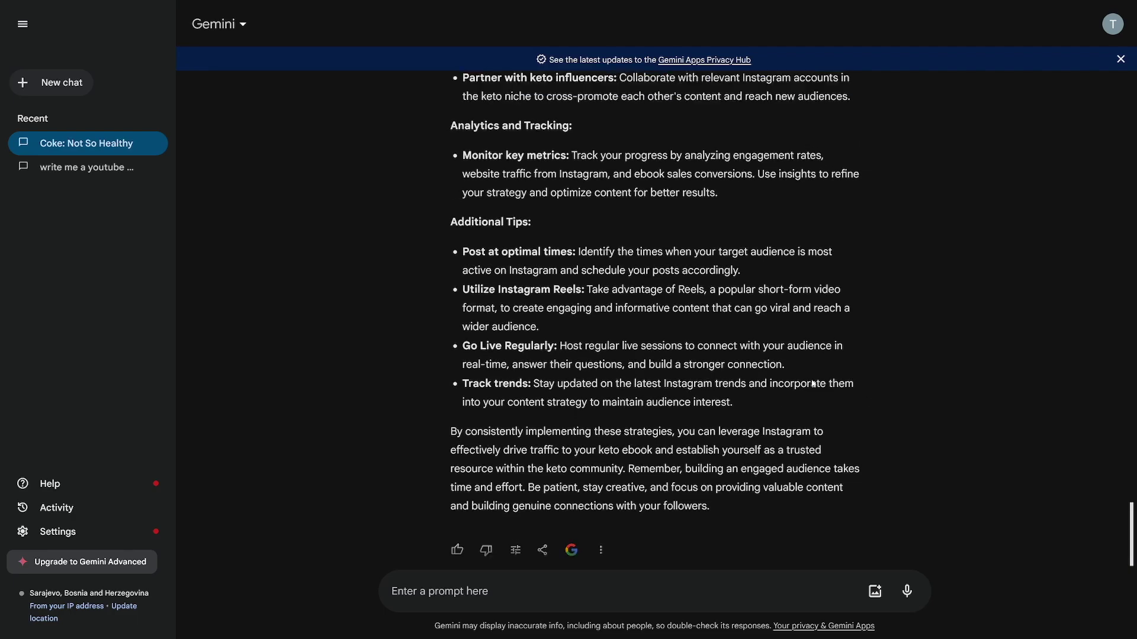
{"action": "scroll", "coordinate": [814, 385], "scroll_direction": "up", "scroll_amount": 5}
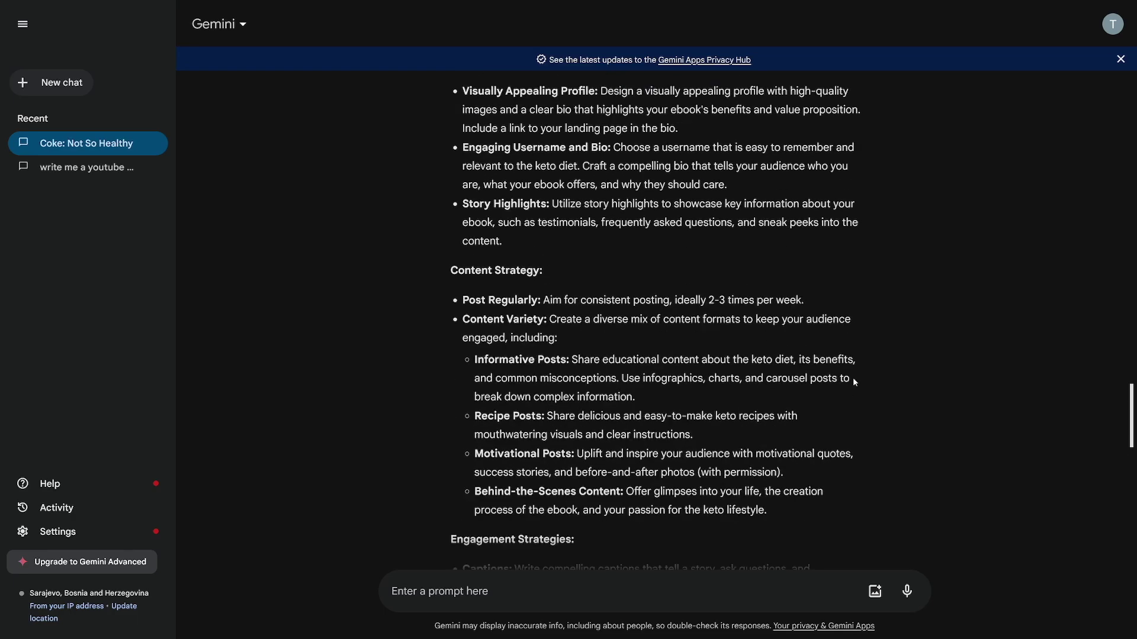